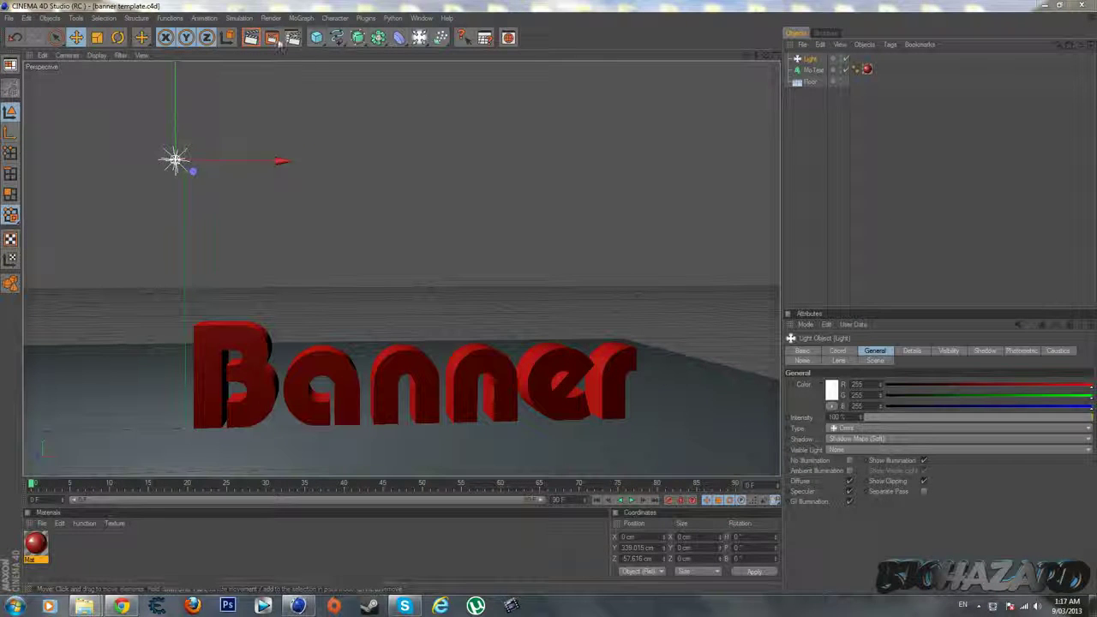
Render-preview the finished Banner scene, then start a new empty Untitled document.
click(252, 38)
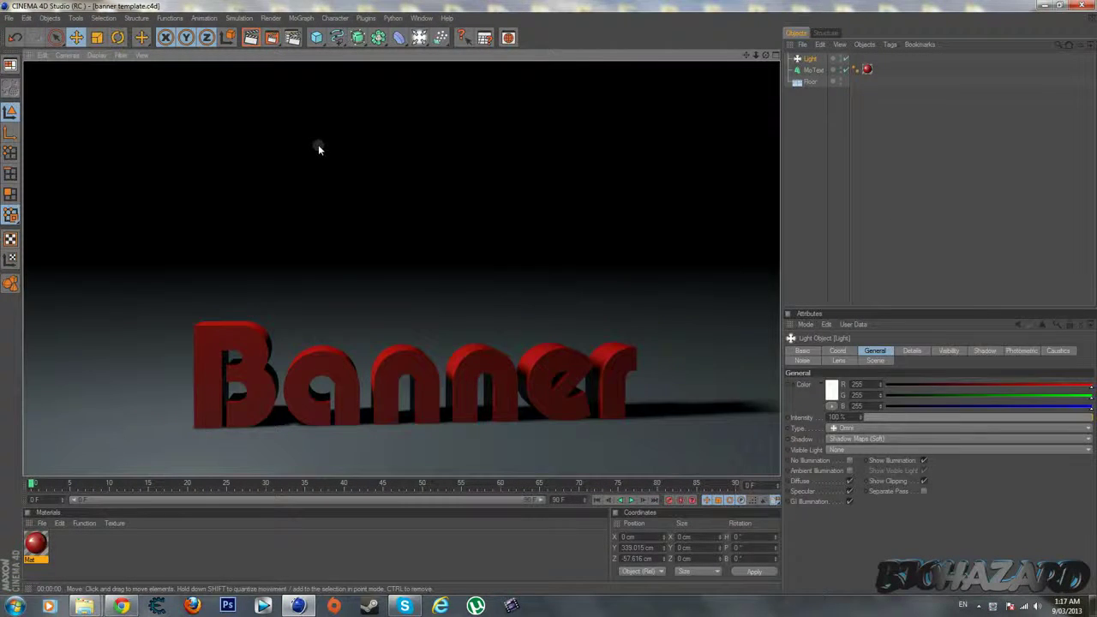
click(318, 144)
click(27, 17)
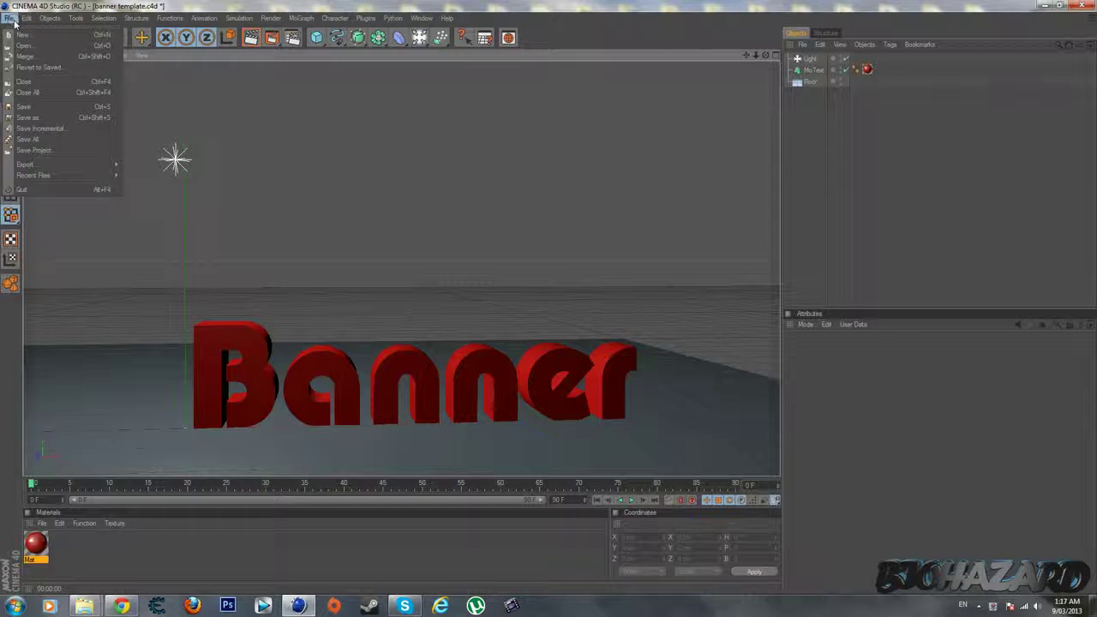
click(35, 35)
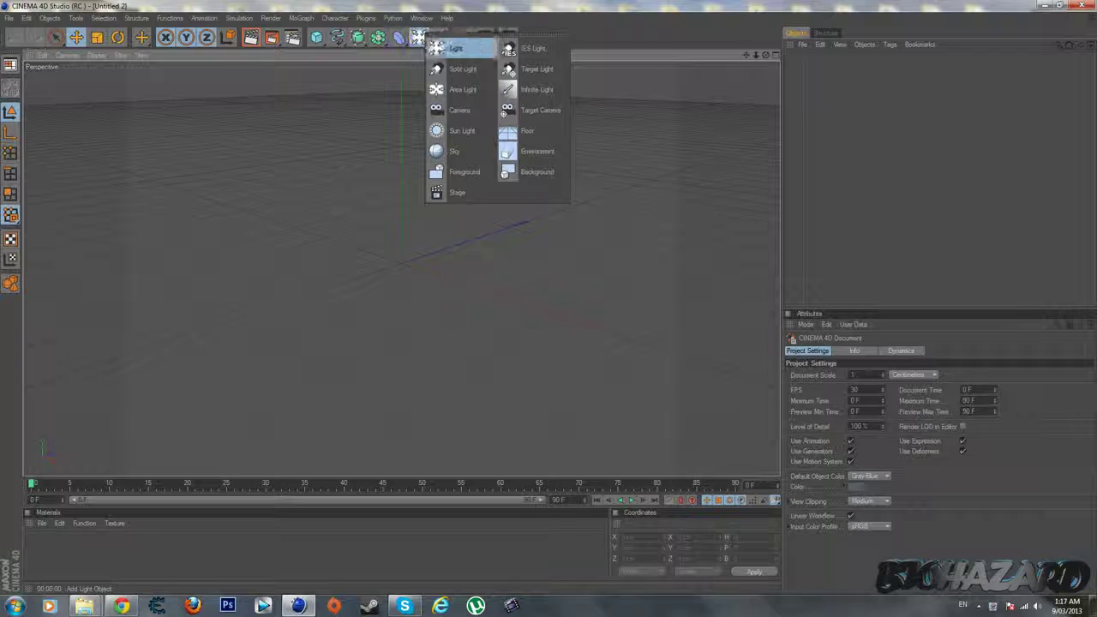
Add a Floor object to the empty scene and orbit to a lower viewing angle.
drag(419, 38, 540, 126)
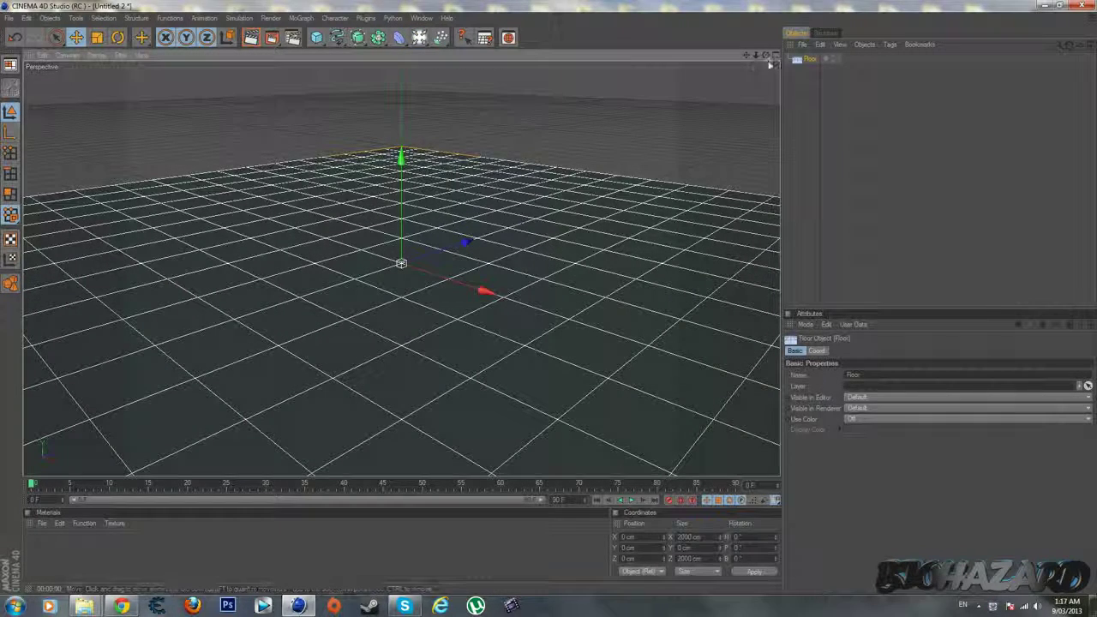
drag(766, 54, 797, 60)
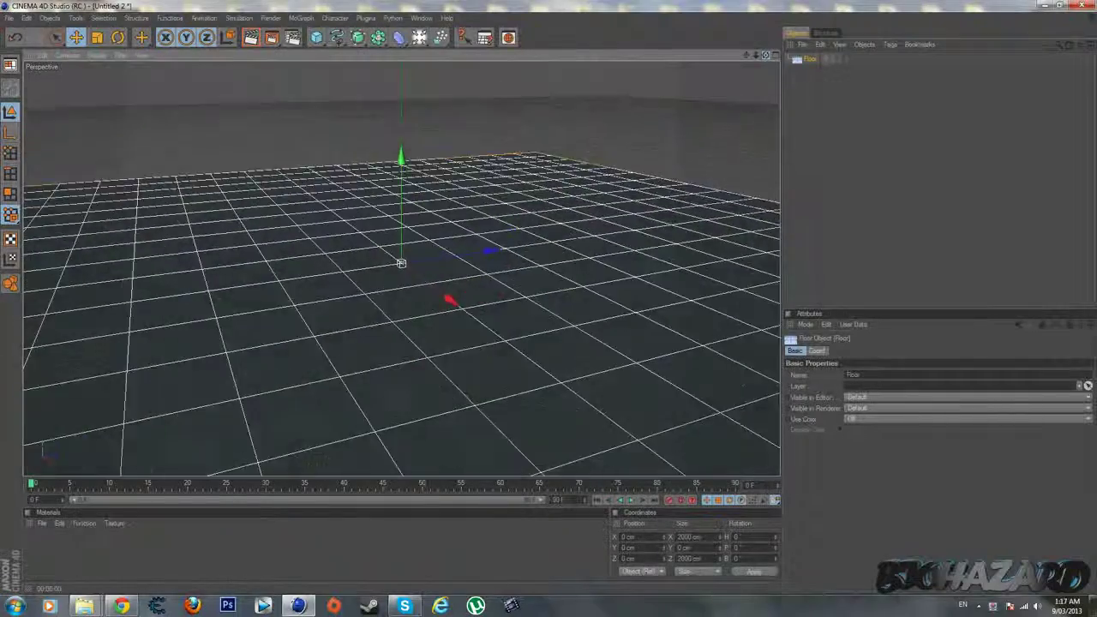
drag(766, 54, 391, 17)
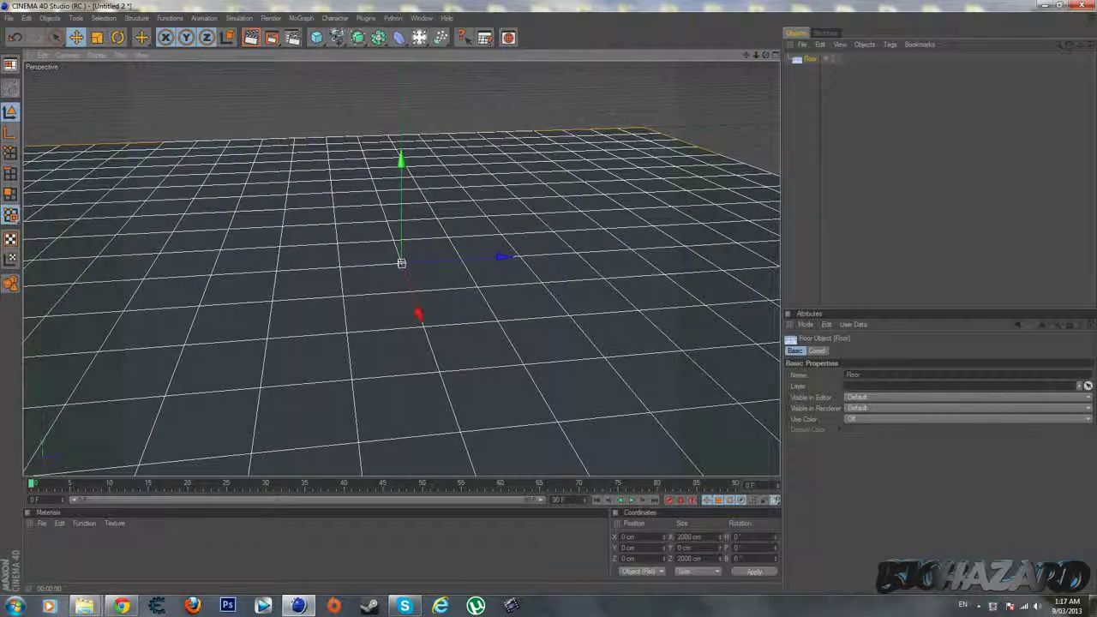
click(301, 17)
Add a MoText object and change its wording from 'Text' to 'Banner'.
click(317, 142)
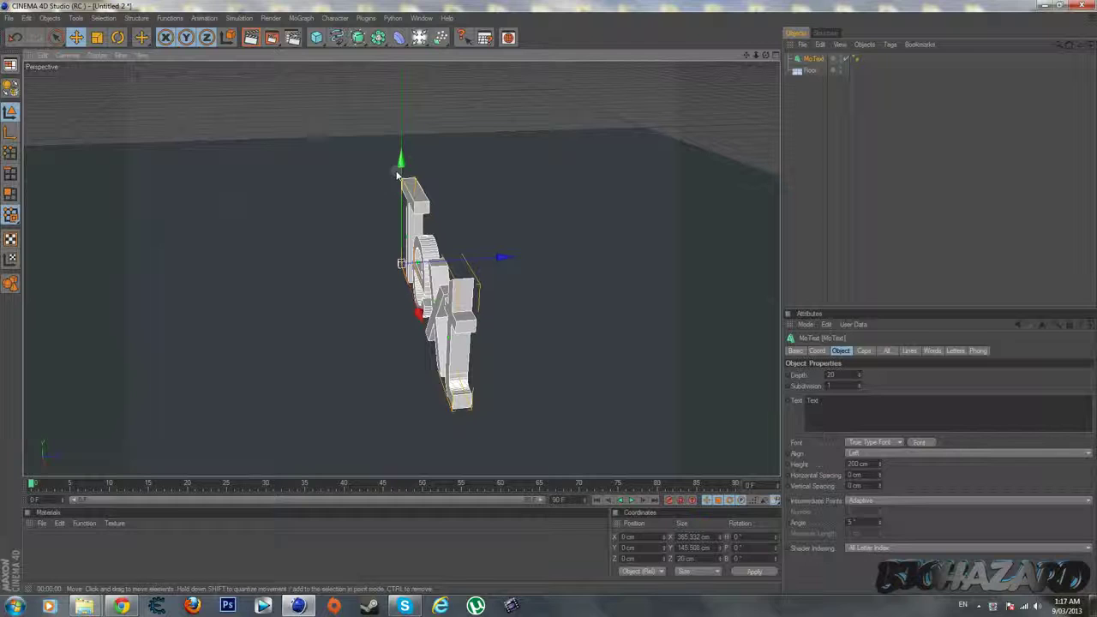
drag(765, 56, 896, 440)
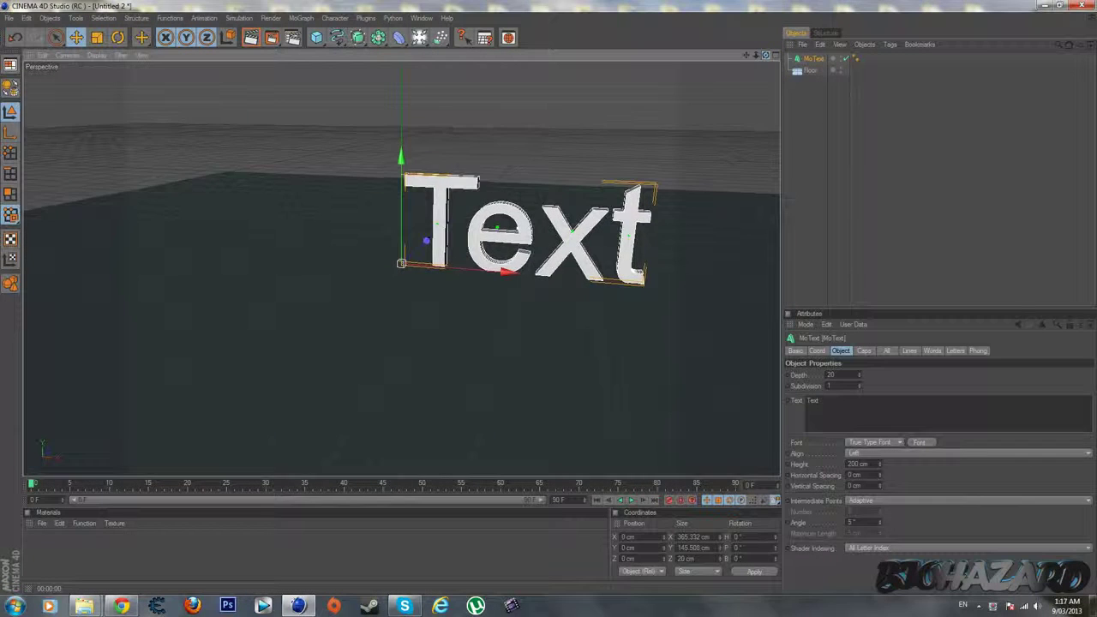
drag(845, 400, 792, 396)
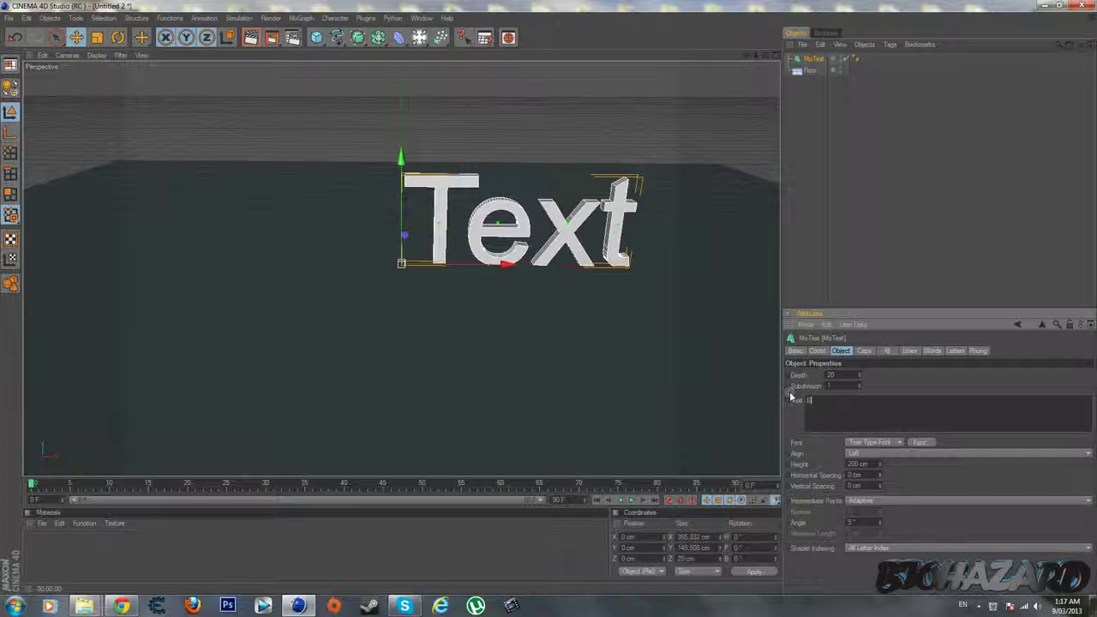
text(anner)
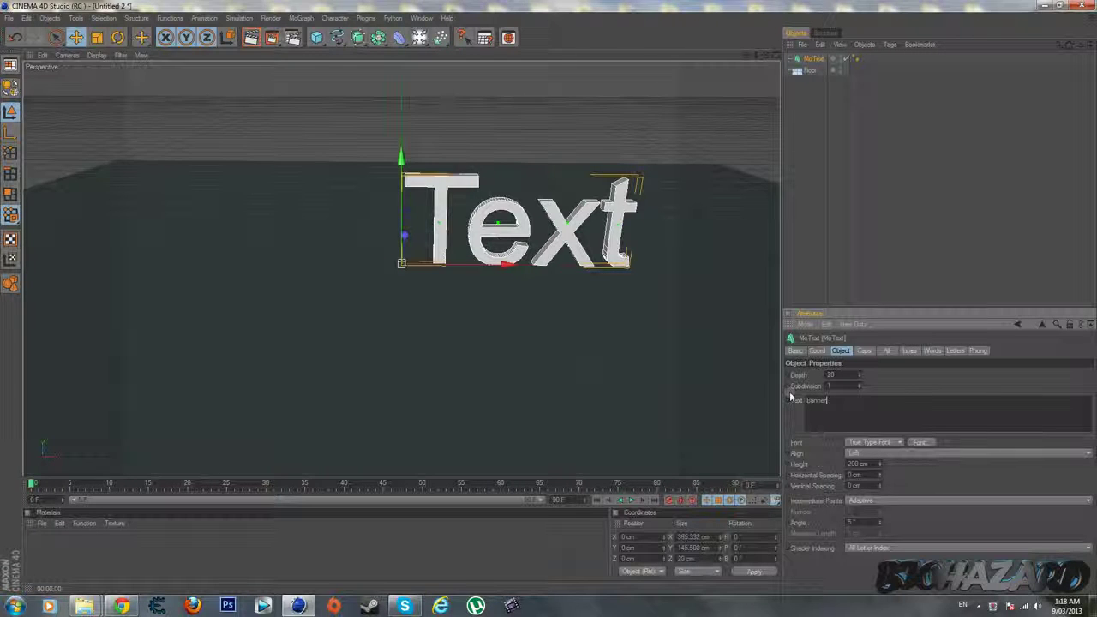
click(749, 358)
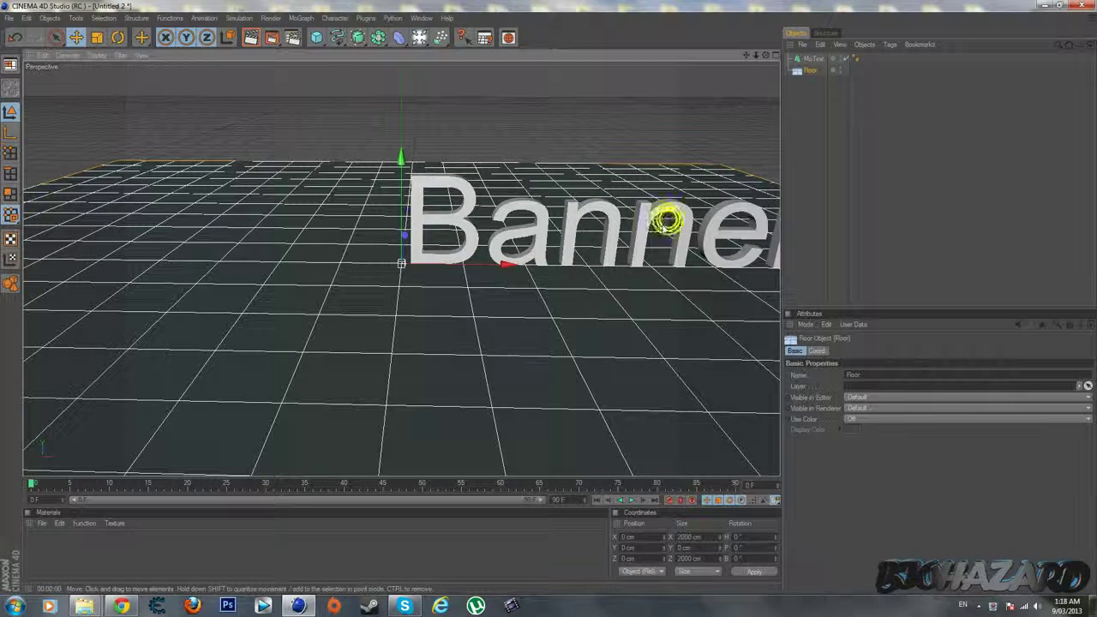
Move the Banner text left to X -277.045 cm and choose the Bauhaus 93 font.
click(653, 217)
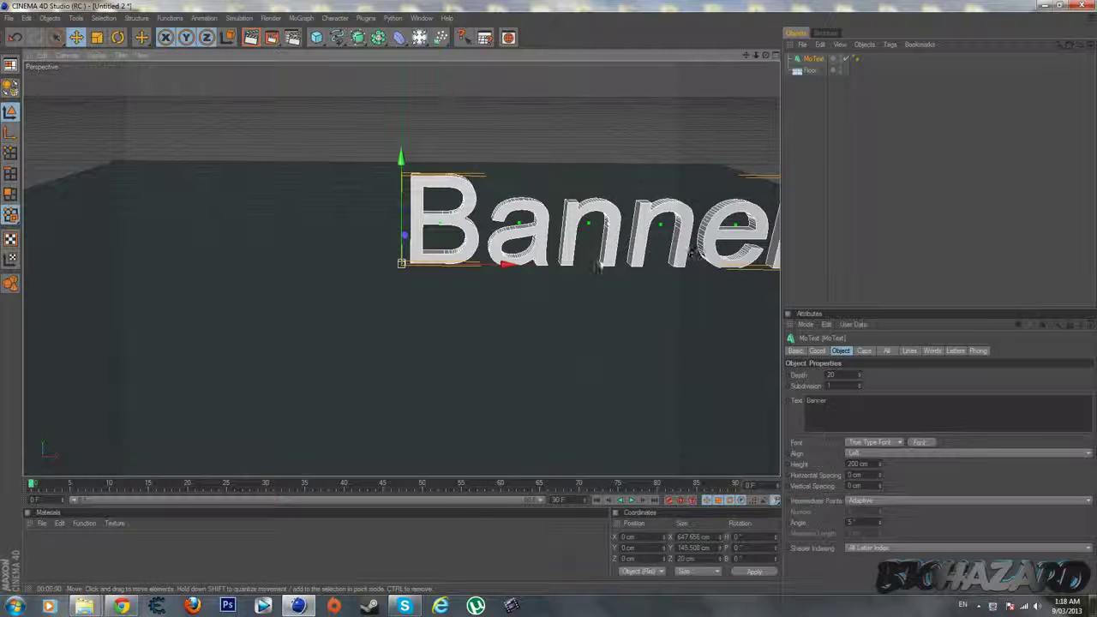
drag(475, 265, 307, 265)
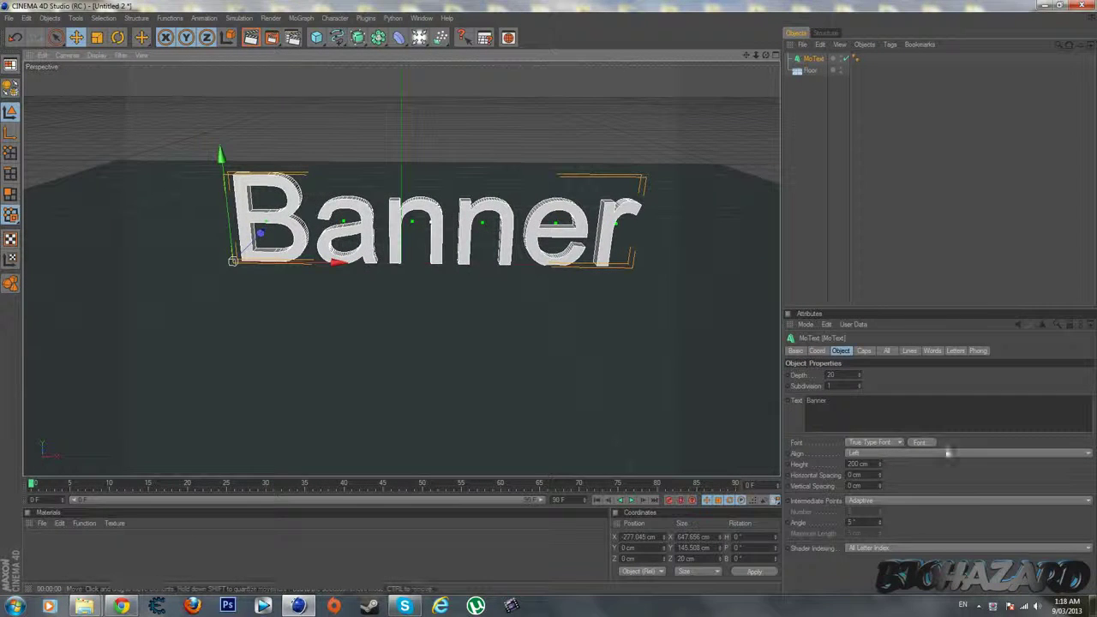
click(919, 442)
click(69, 153)
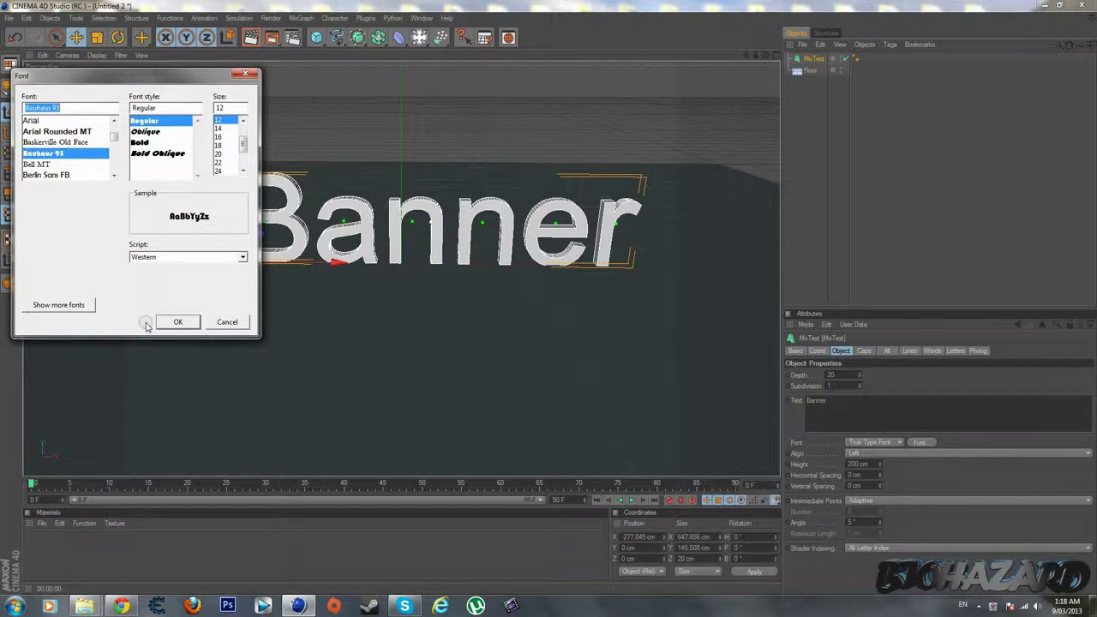
Confirm Bauhaus 93, set extrusion Depth to 42 cm, and move the text to Z -126.252 cm.
click(160, 321)
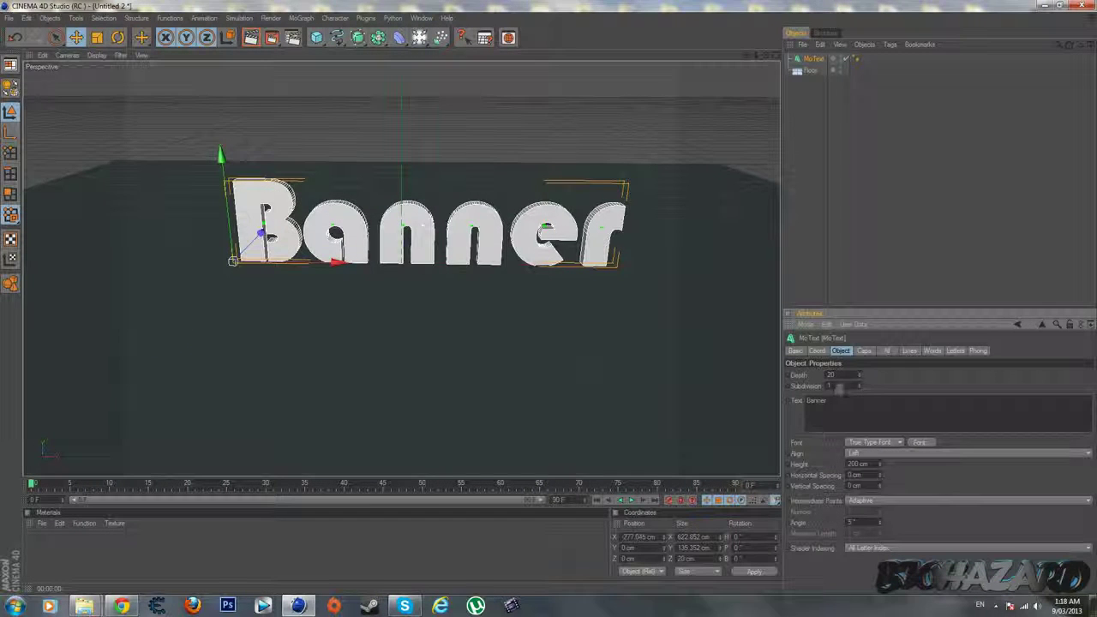
drag(859, 375, 861, 360)
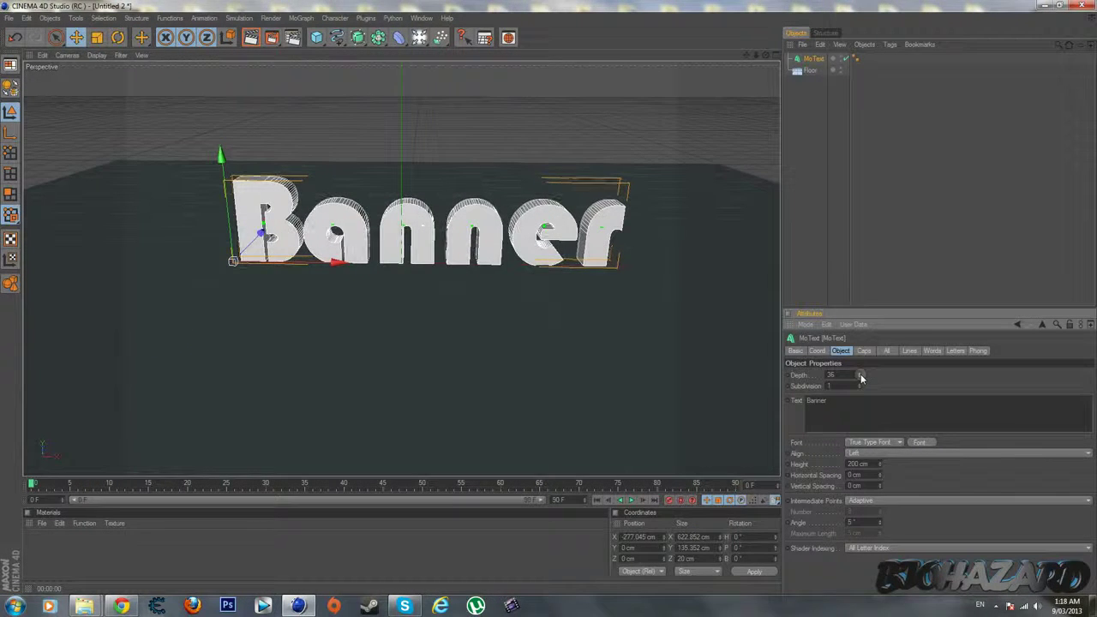
drag(254, 240, 236, 266)
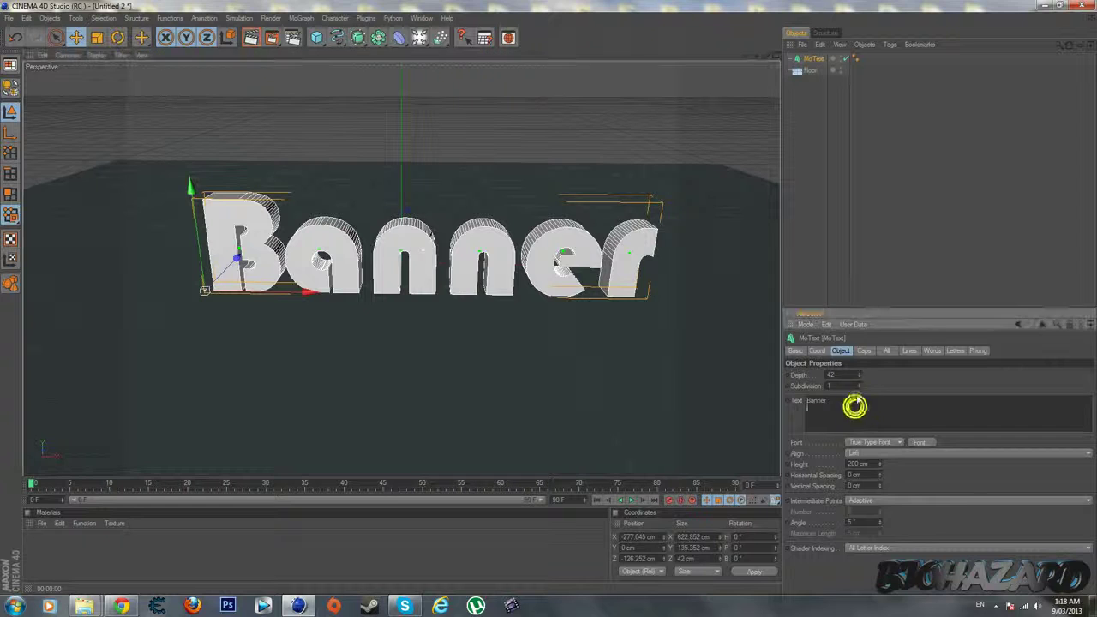
click(864, 350)
Set both Start and End caps to Fillet Cap with the Quadrangles cap type.
click(870, 375)
click(861, 419)
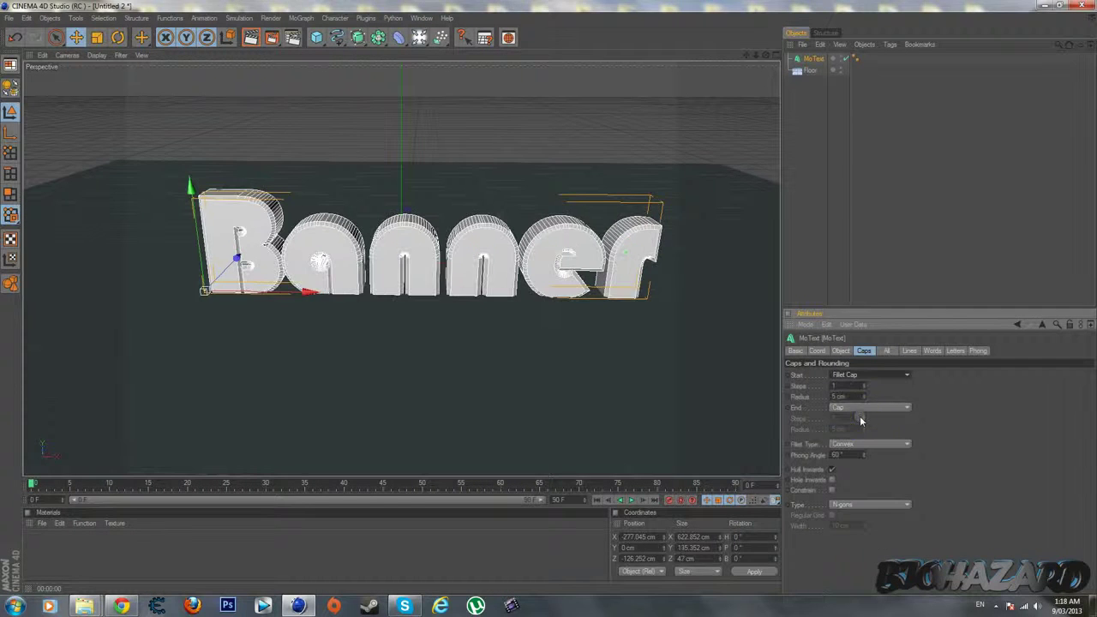
click(869, 409)
click(859, 450)
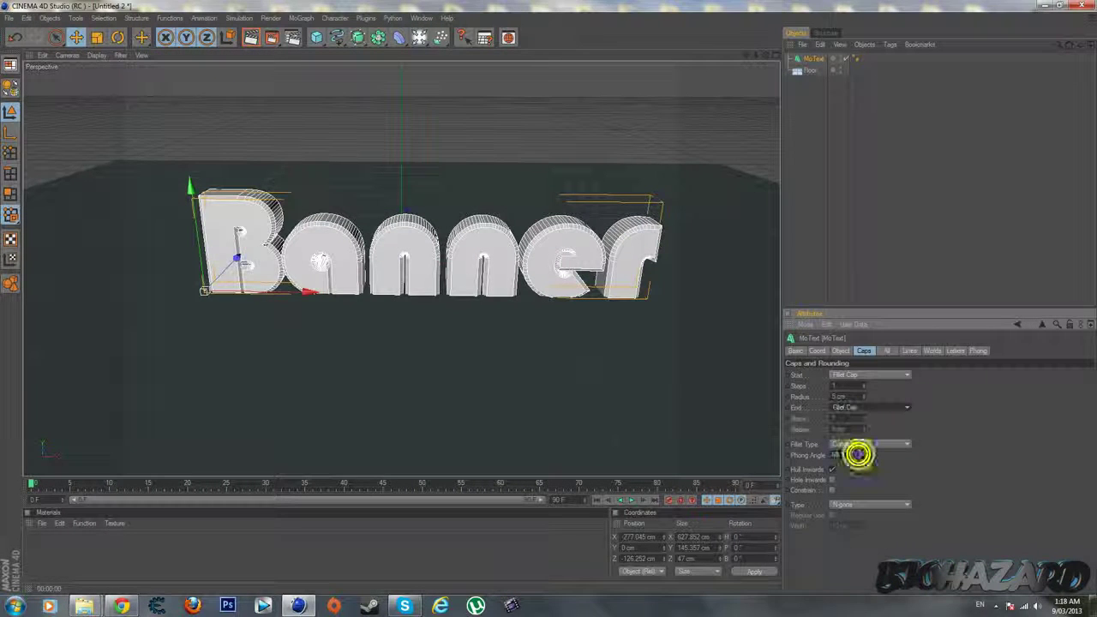
click(877, 504)
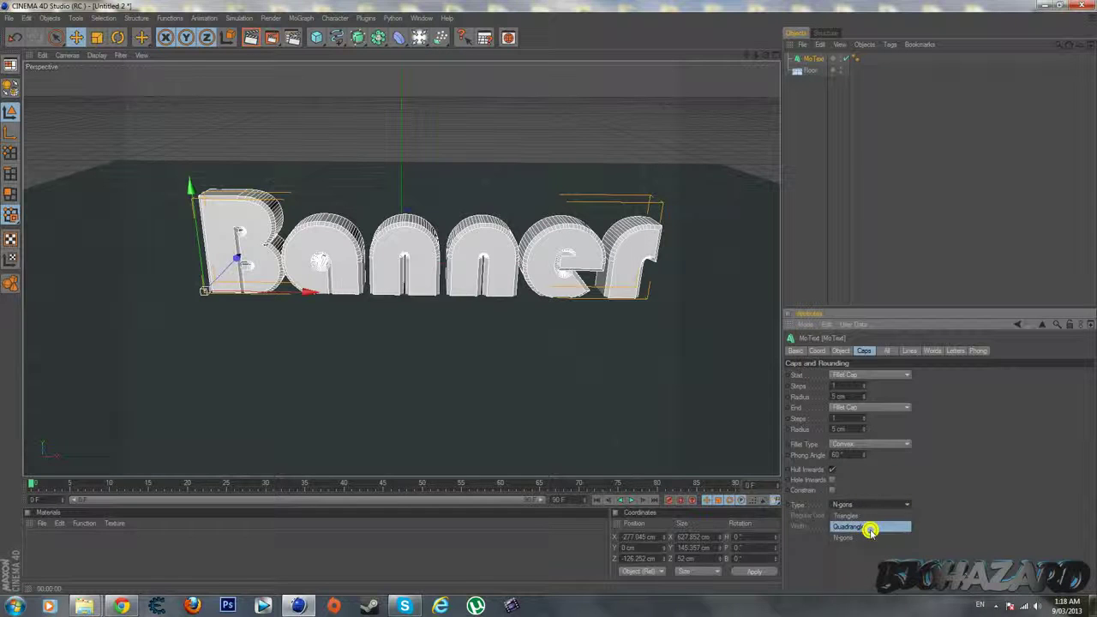
click(868, 527)
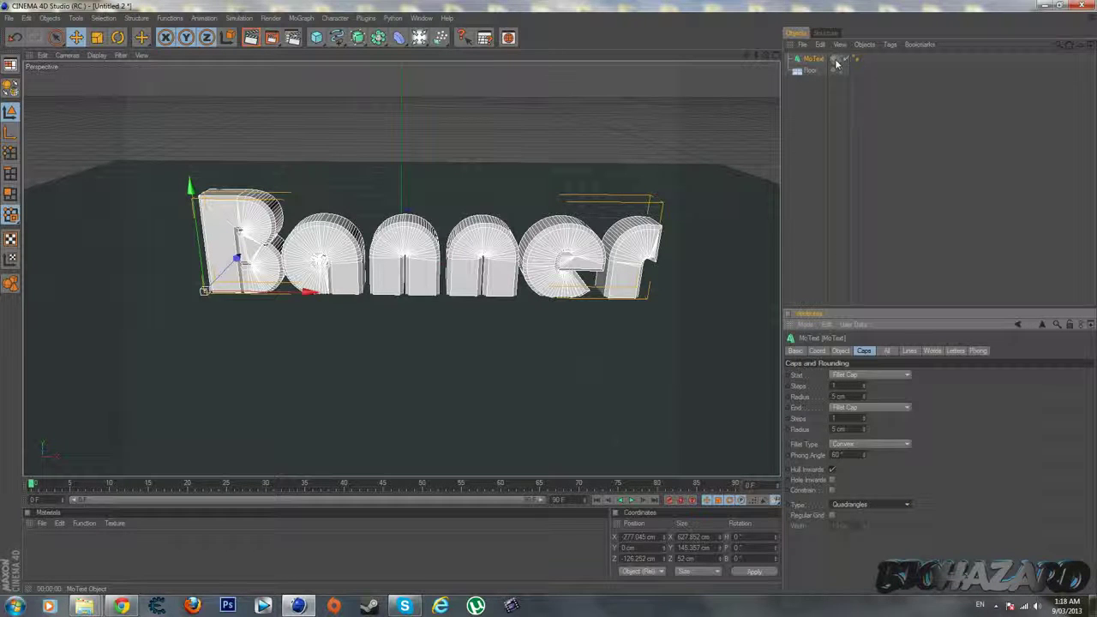
click(892, 351)
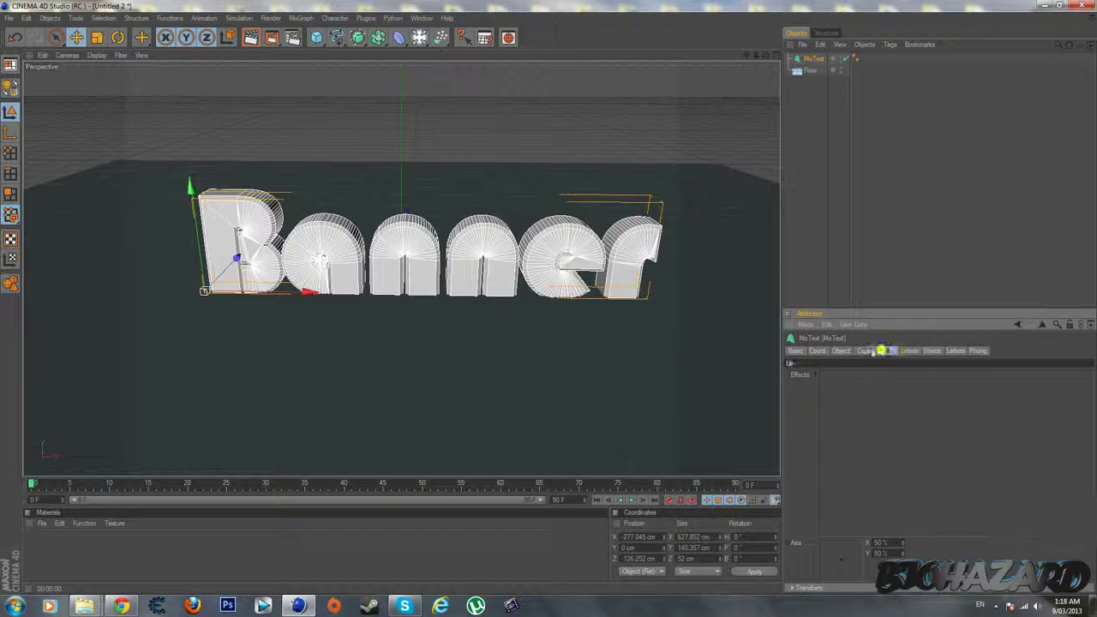
click(843, 350)
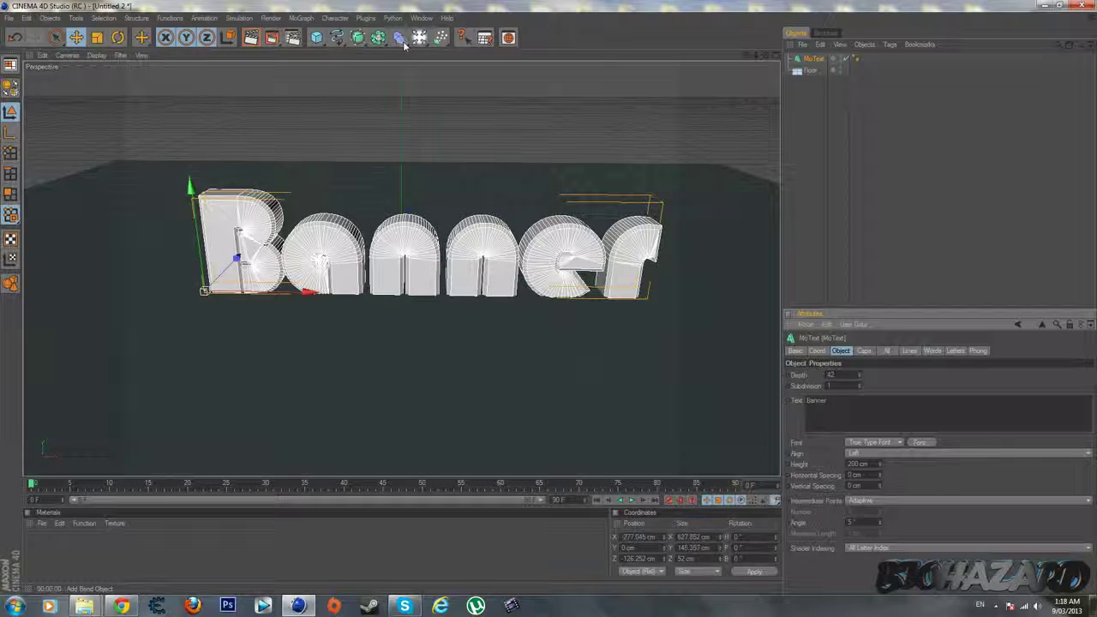
Create a new Mat material and give its reflection a red tint at about 17% brightness.
double_click(44, 551)
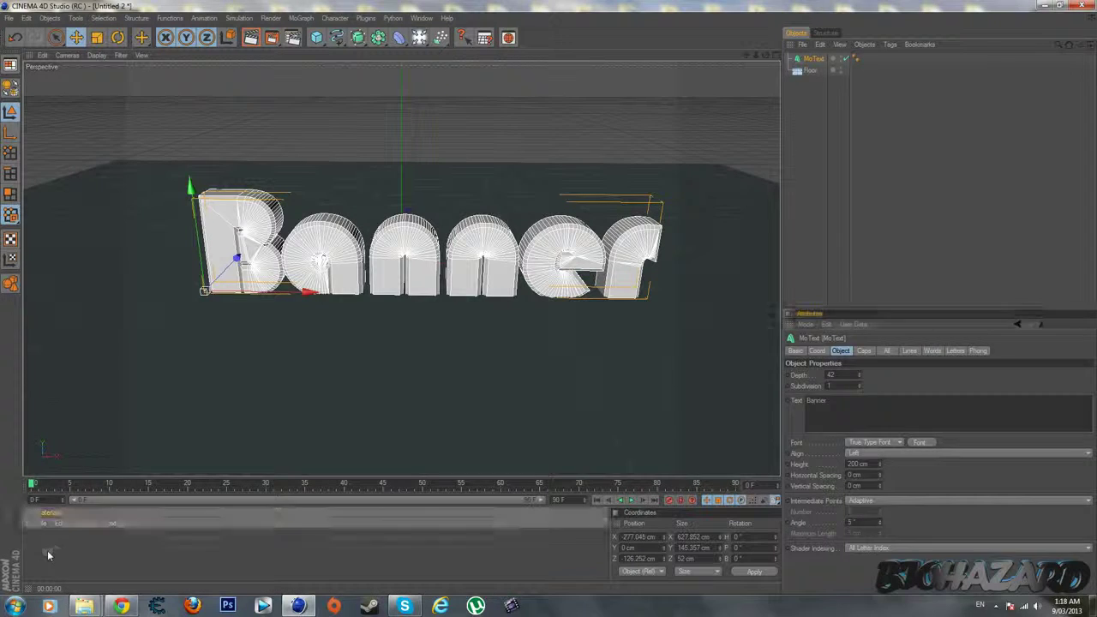
double_click(44, 551)
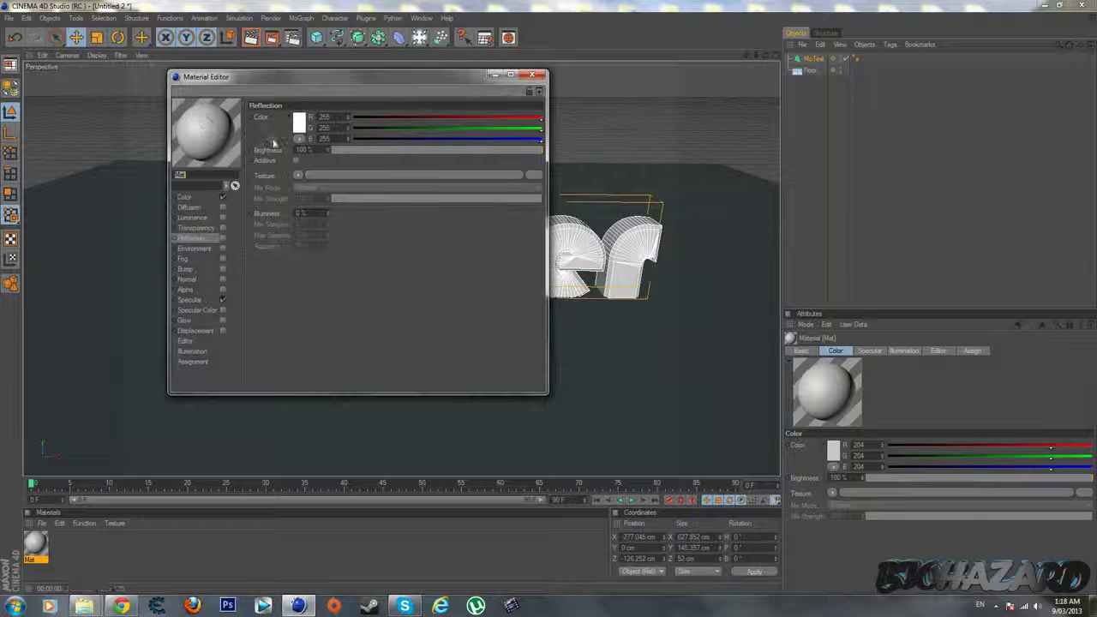
click(299, 122)
click(299, 93)
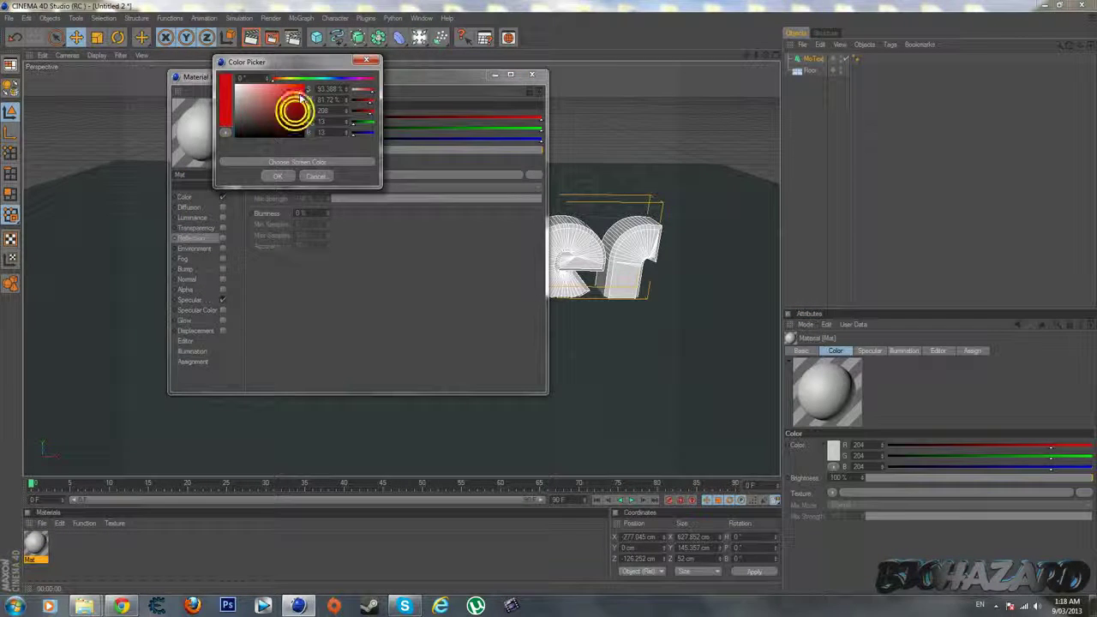
click(277, 177)
click(193, 218)
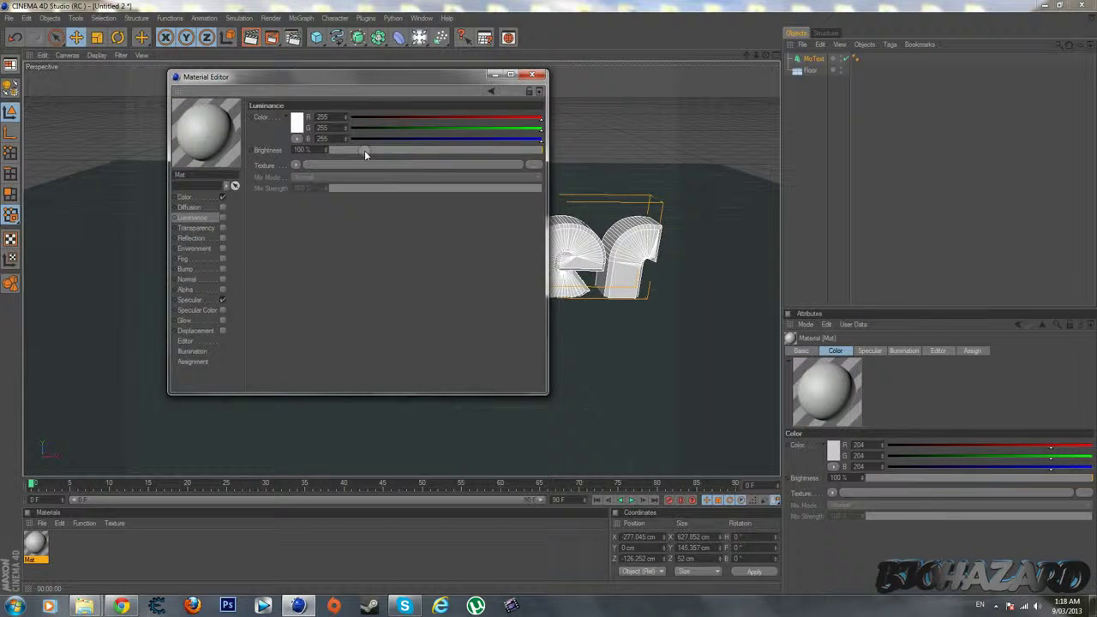
click(365, 151)
click(196, 238)
click(222, 238)
click(372, 151)
drag(371, 151, 365, 152)
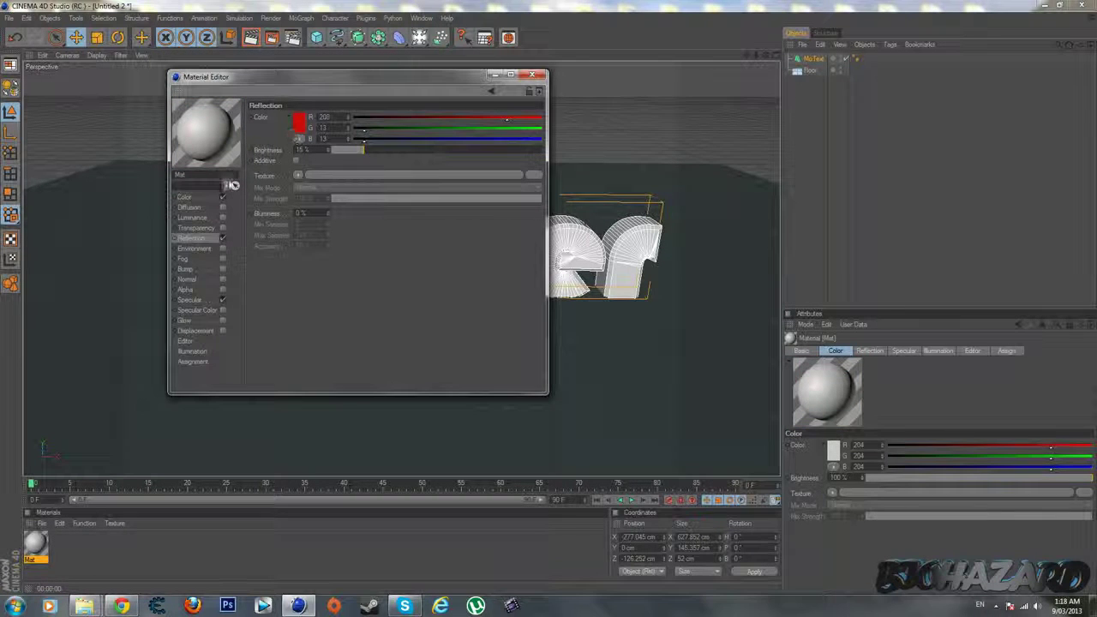
Set the Mat base colour to red, R224 G26 B26.
click(189, 198)
click(300, 122)
drag(297, 117, 299, 104)
click(280, 178)
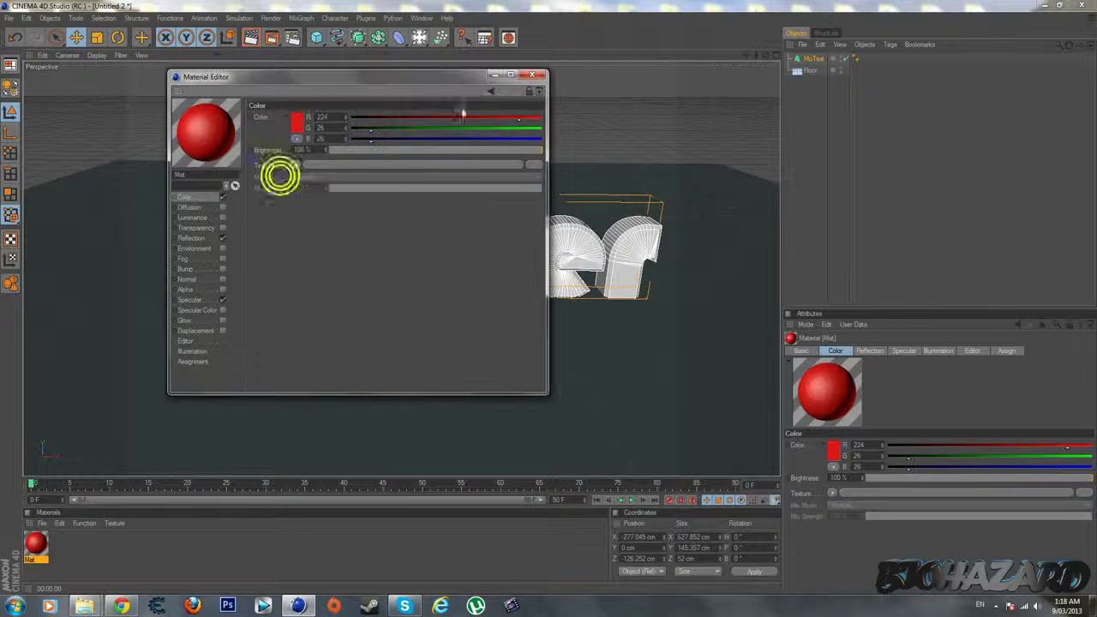
click(529, 75)
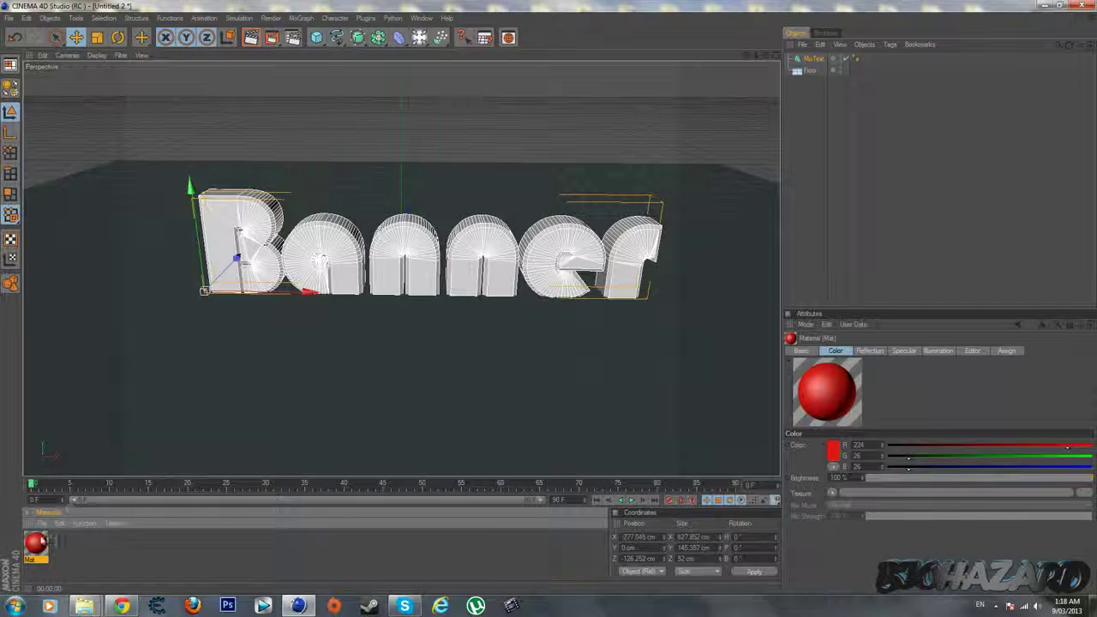
Raise Mat's reflection brightness to 30% and leave luminance turned off.
double_click(35, 542)
click(192, 238)
drag(368, 150, 394, 150)
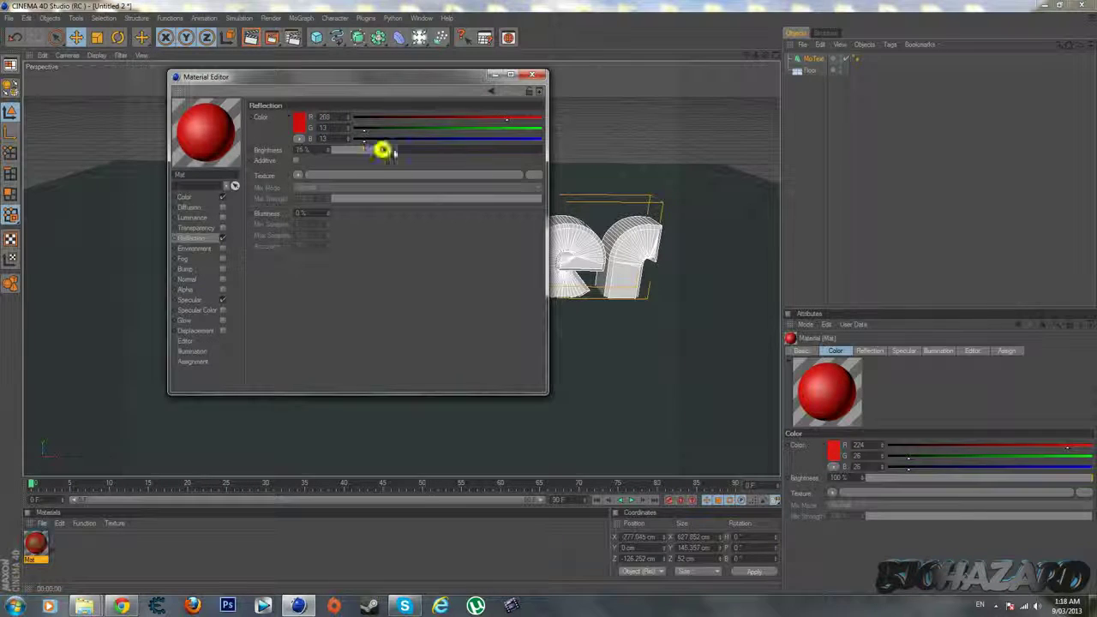
click(194, 218)
click(223, 218)
click(225, 218)
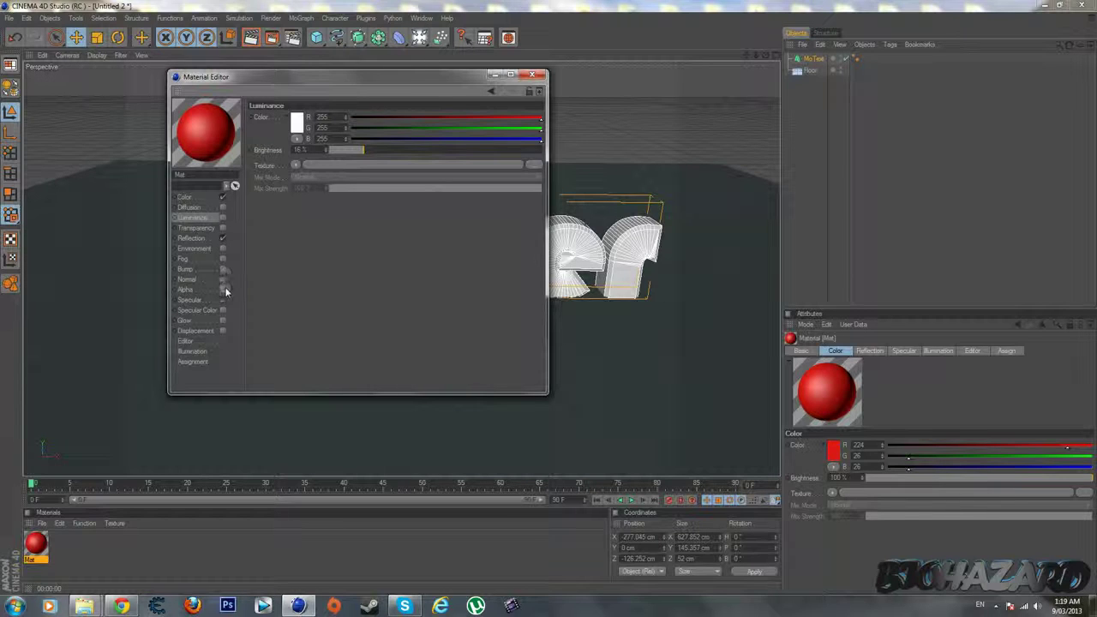
Apply the red Mat material to the Banner text, test-render it, and add a light.
click(536, 76)
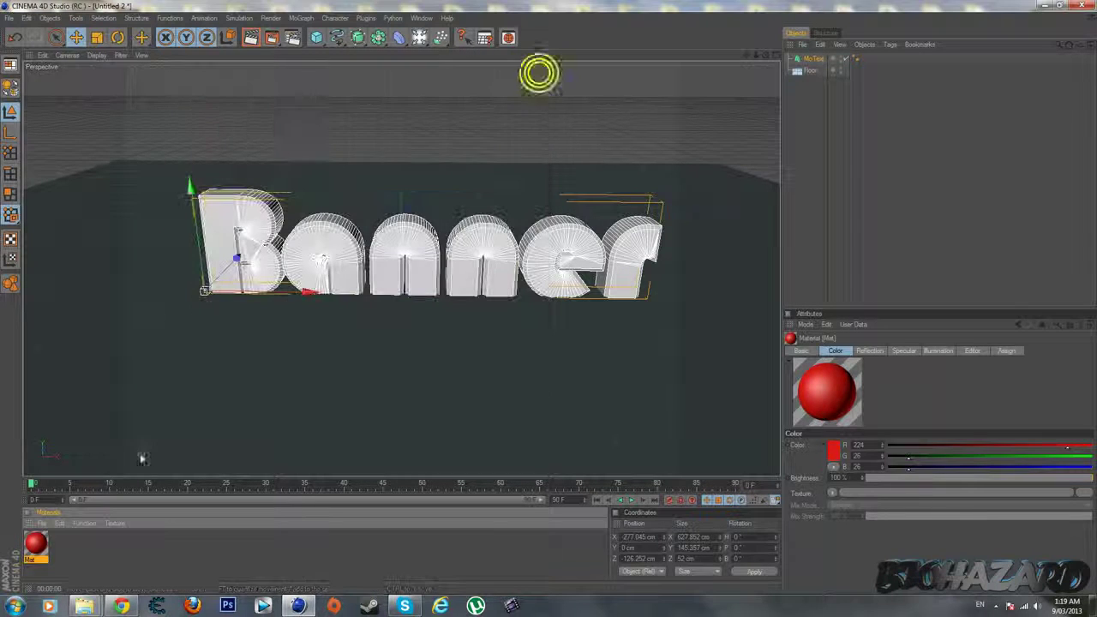
drag(35, 542, 294, 249)
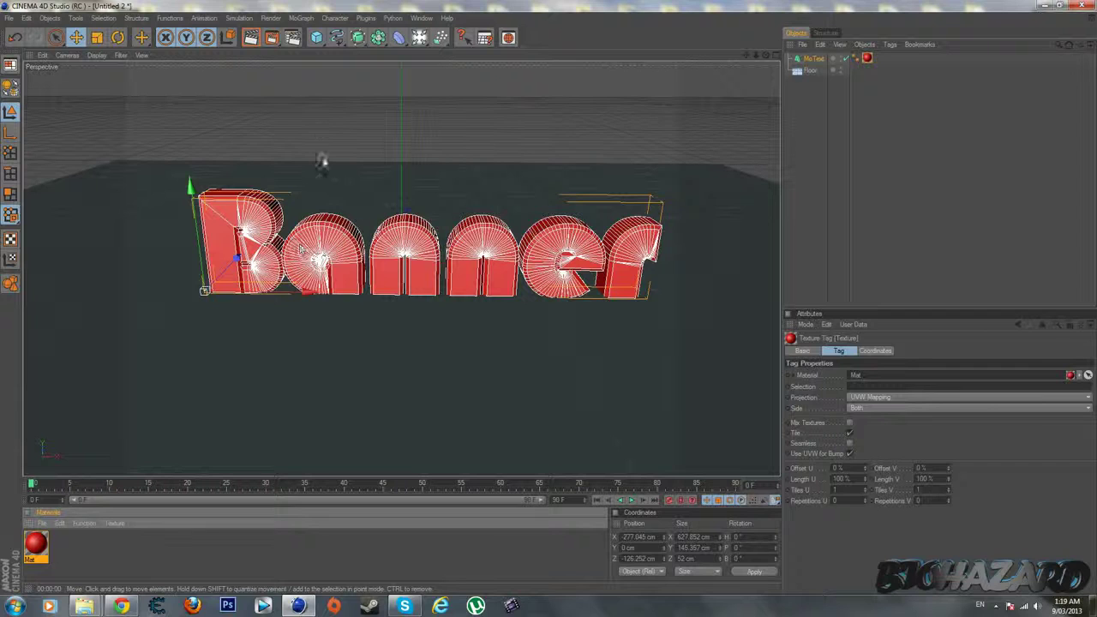
drag(761, 55, 750, 70)
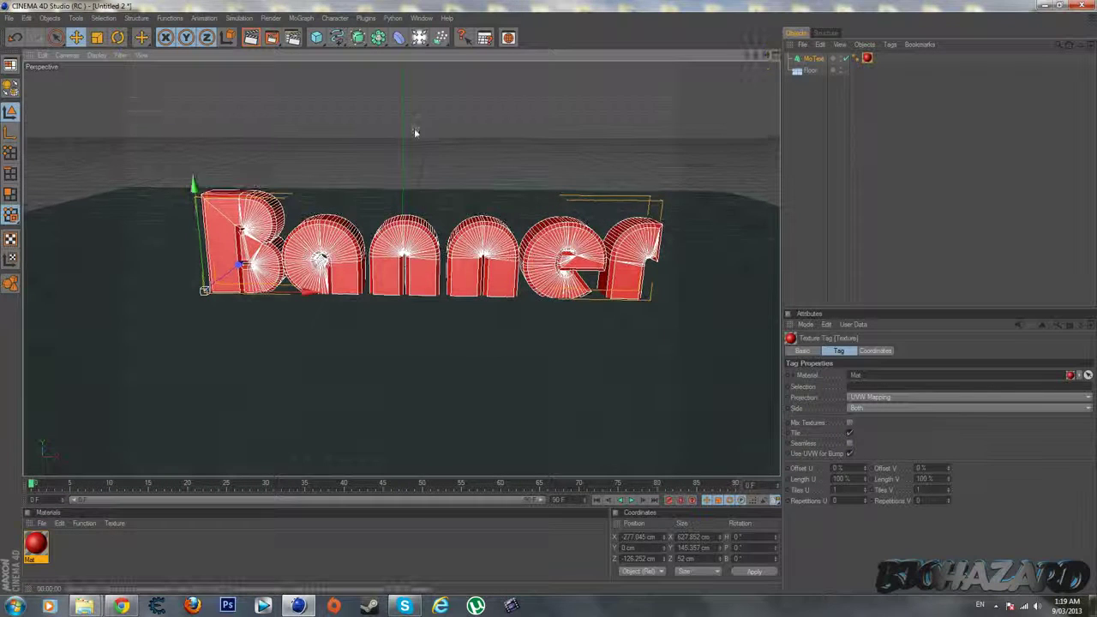
click(249, 37)
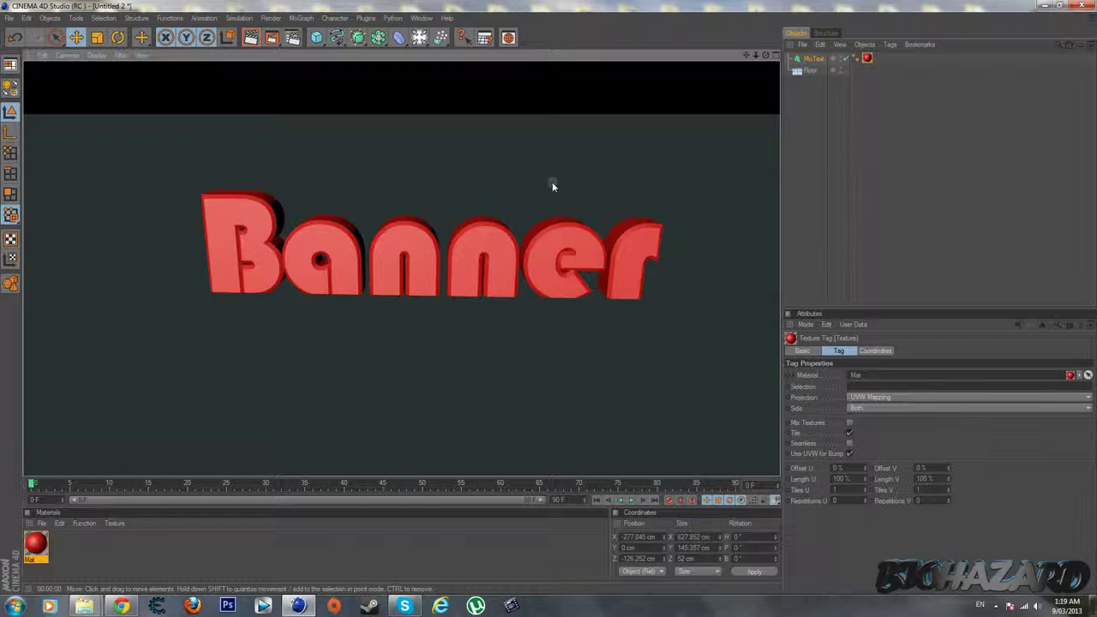
click(553, 182)
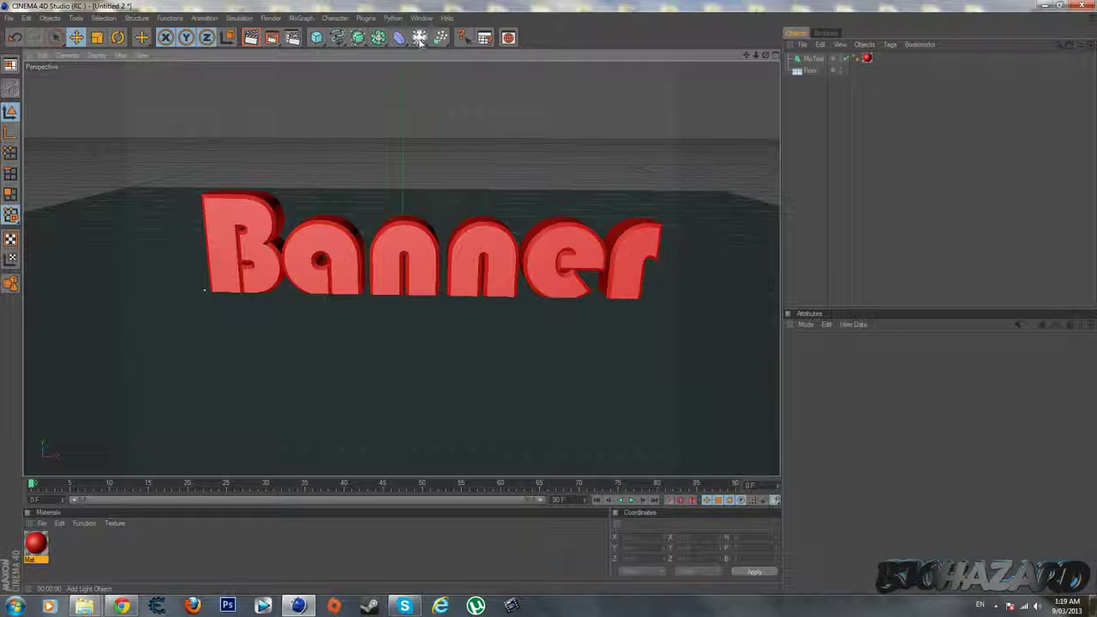
drag(420, 39, 413, 43)
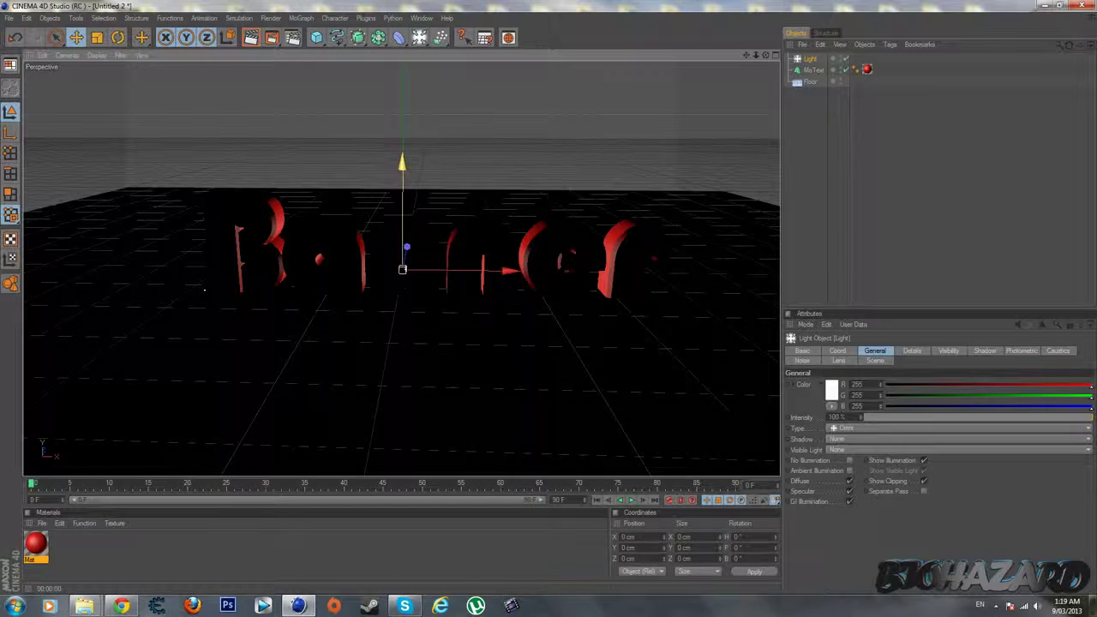
Position the light high and to the left of the Banner text, then test-render.
drag(402, 162, 403, 17)
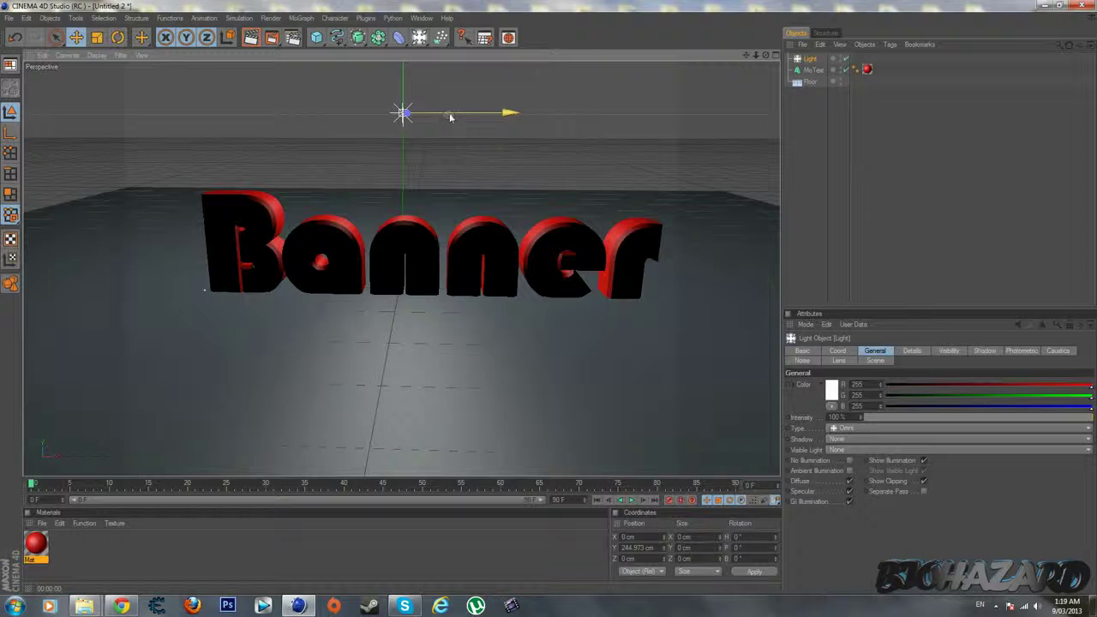
drag(450, 117, 337, 97)
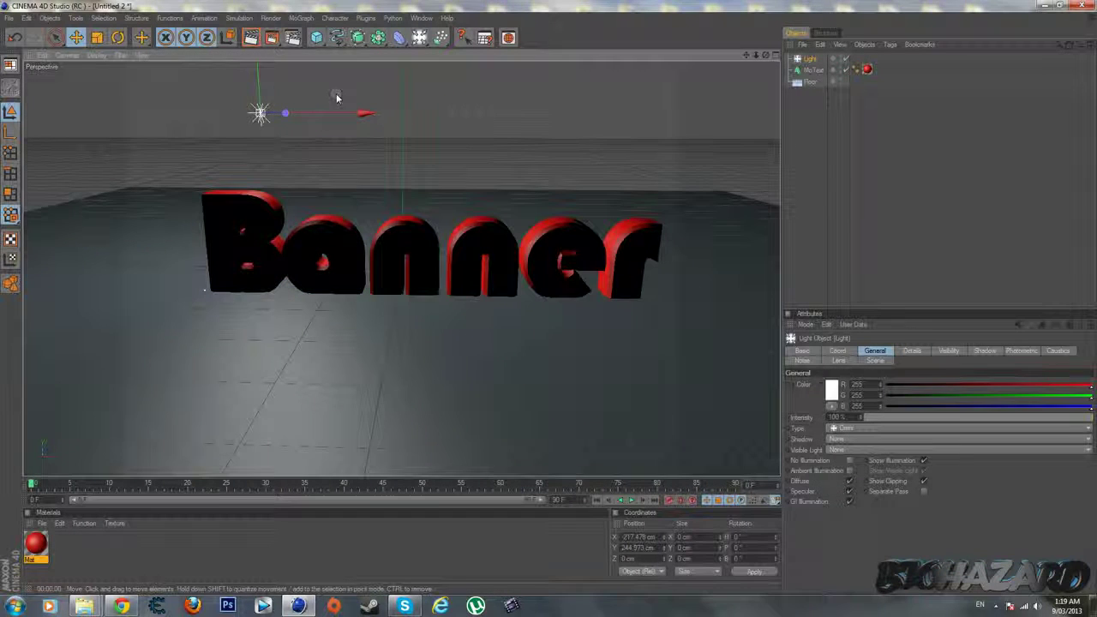
mouse_move(248, 92)
mouse_down()
mouse_move(246, 49)
mouse_move(255, 65)
mouse_up()
scroll(257, 86, down, 1)
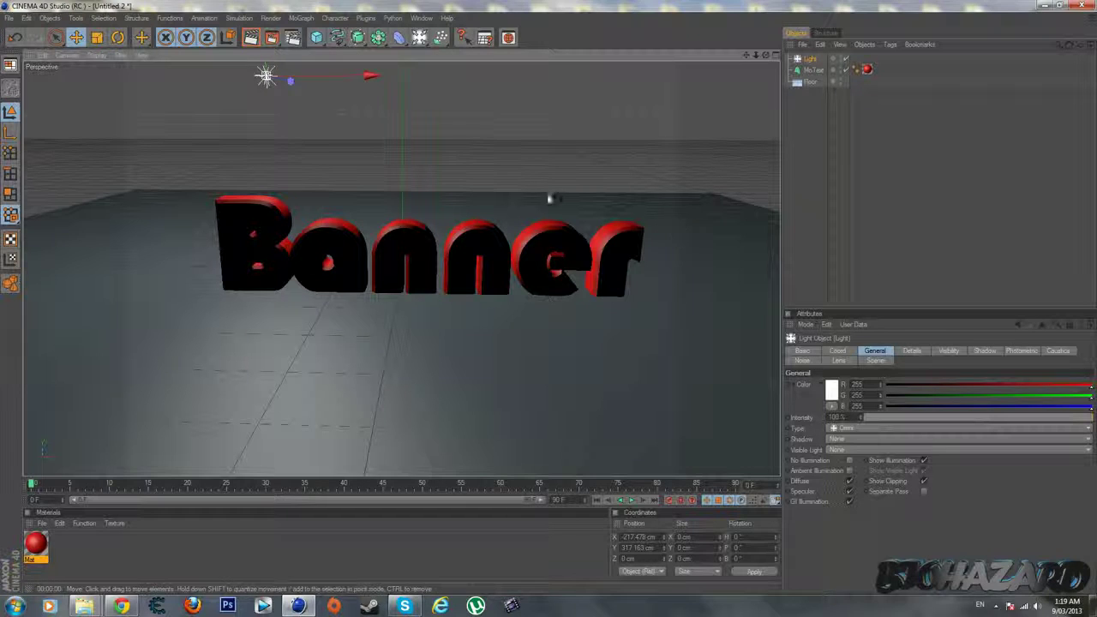
click(252, 39)
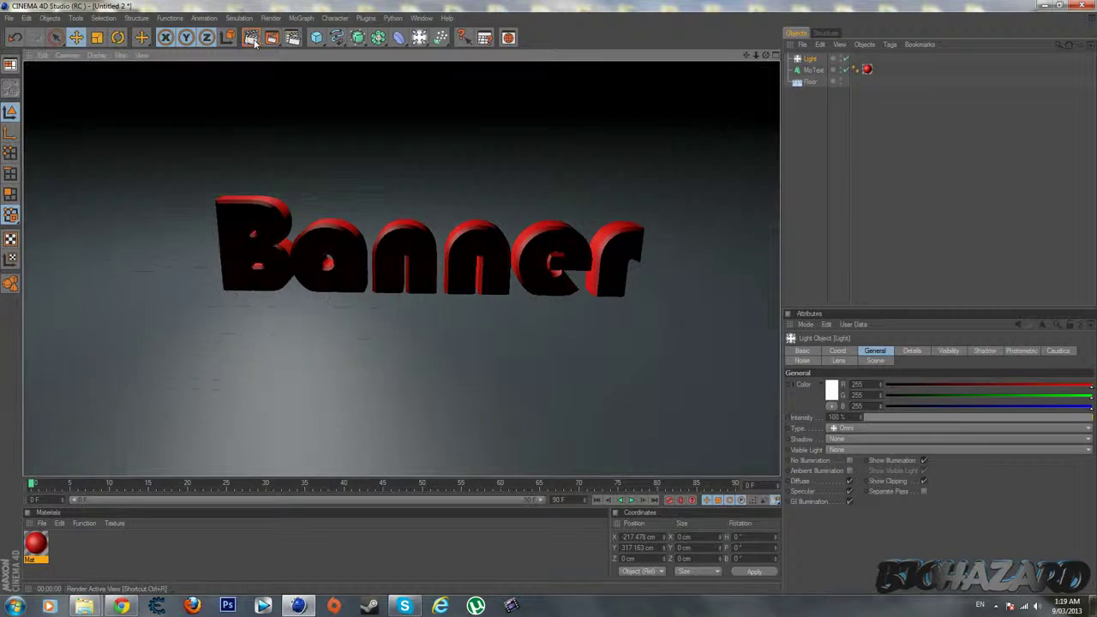
click(472, 170)
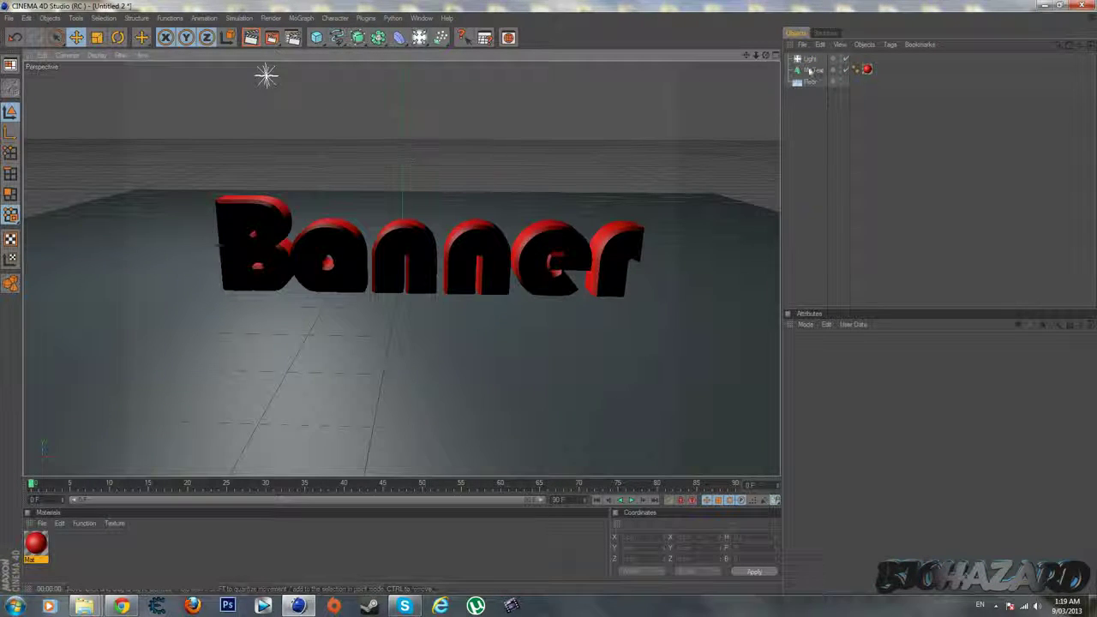
Set the light's shadow to Shadow Maps (Soft) and render to see the floor shadow.
click(814, 60)
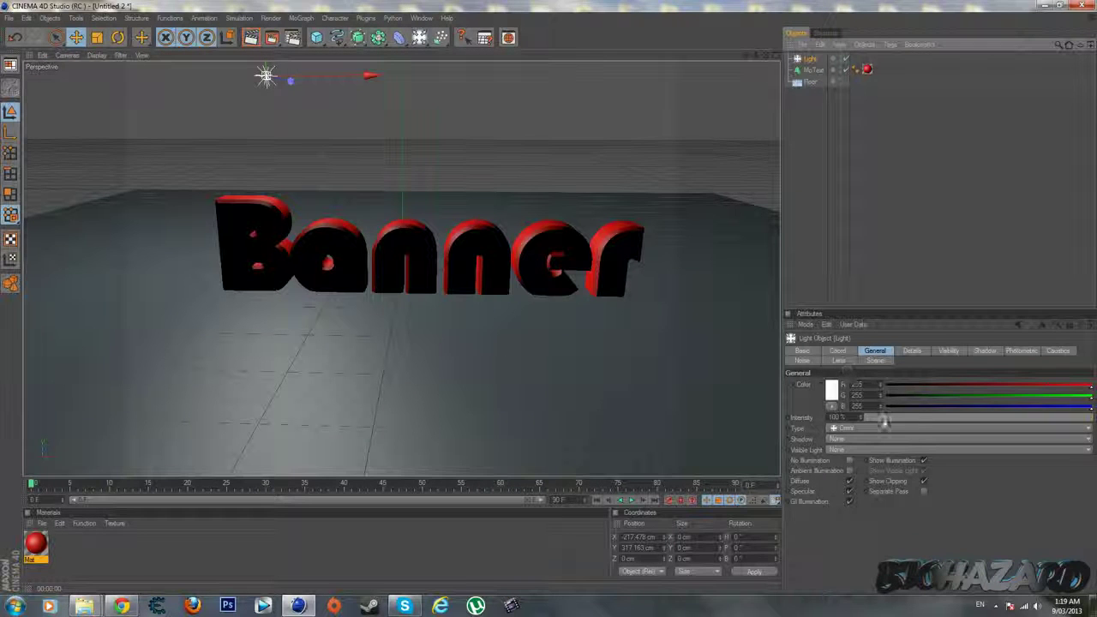
click(863, 438)
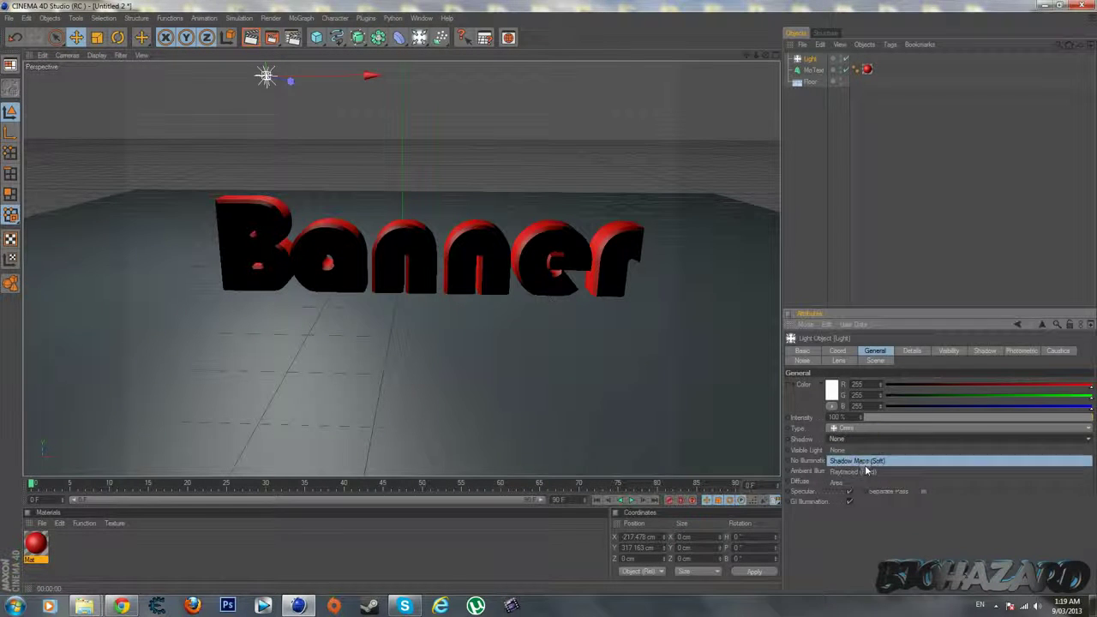
click(872, 460)
click(258, 37)
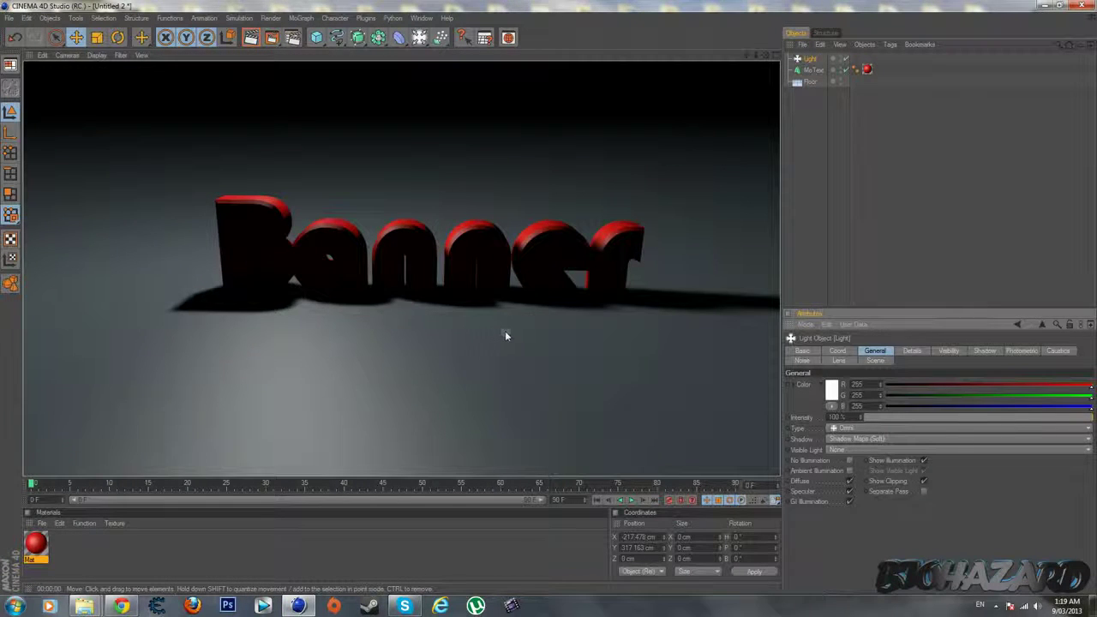
Shift the light to the right and slightly along its depth axis.
click(614, 200)
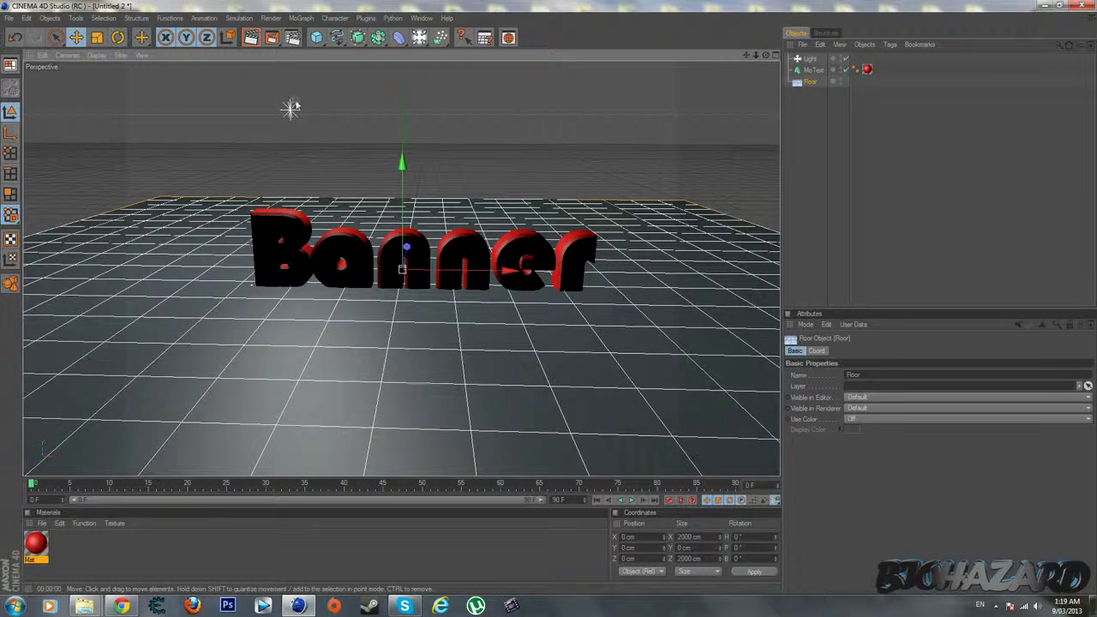
click(291, 108)
drag(314, 117, 359, 118)
drag(764, 54, 717, 72)
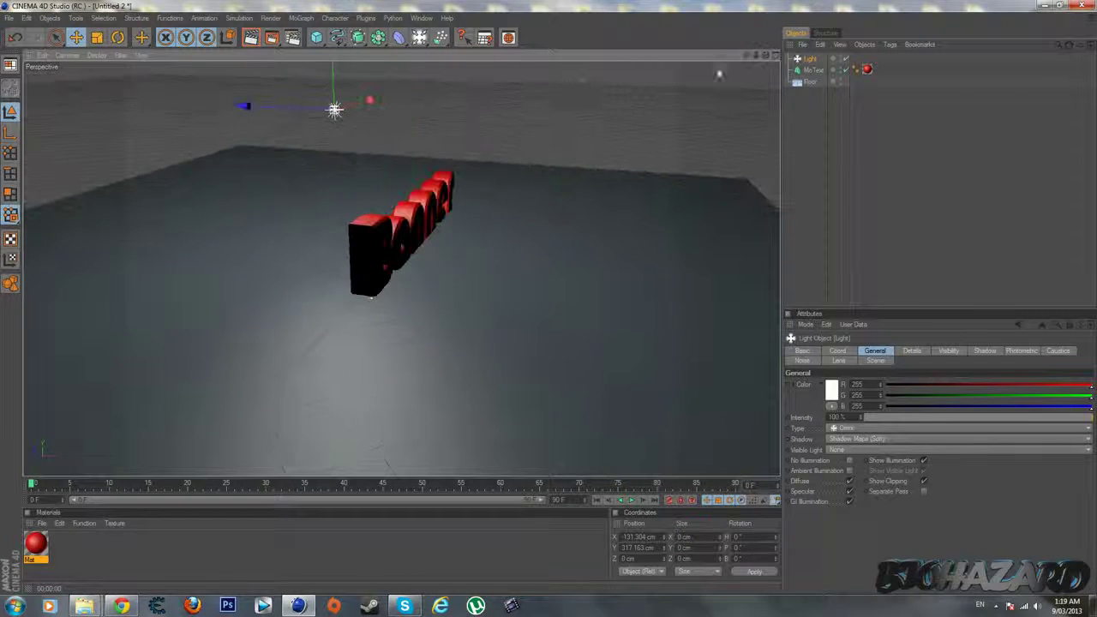
drag(301, 108, 374, 109)
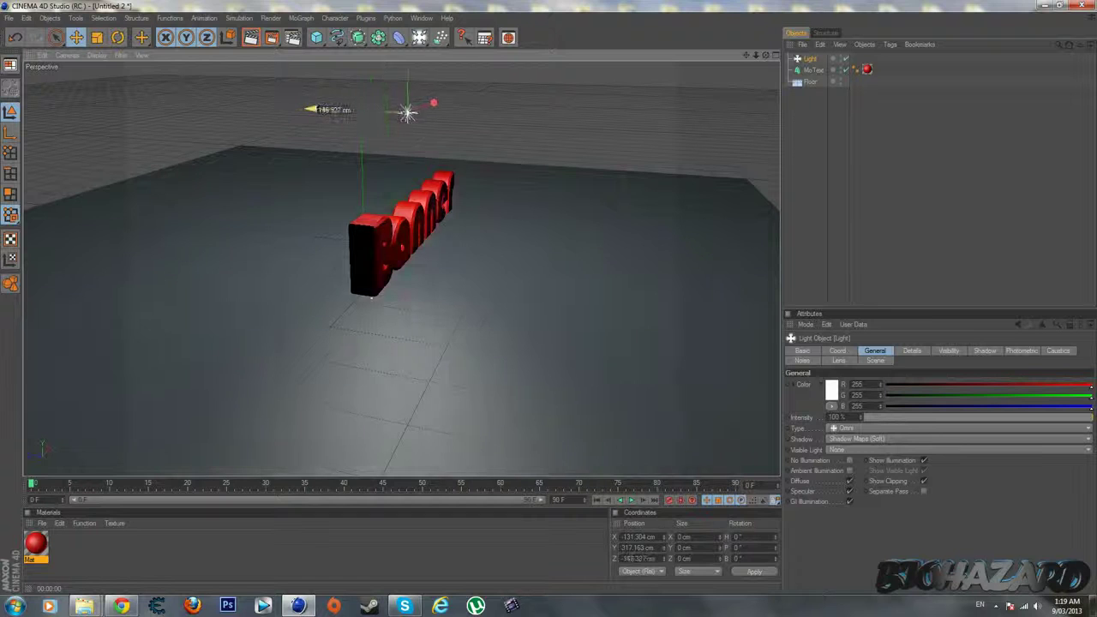
mouse_move(766, 55)
mouse_down()
mouse_move(805, 56)
mouse_move(685, 76)
mouse_up()
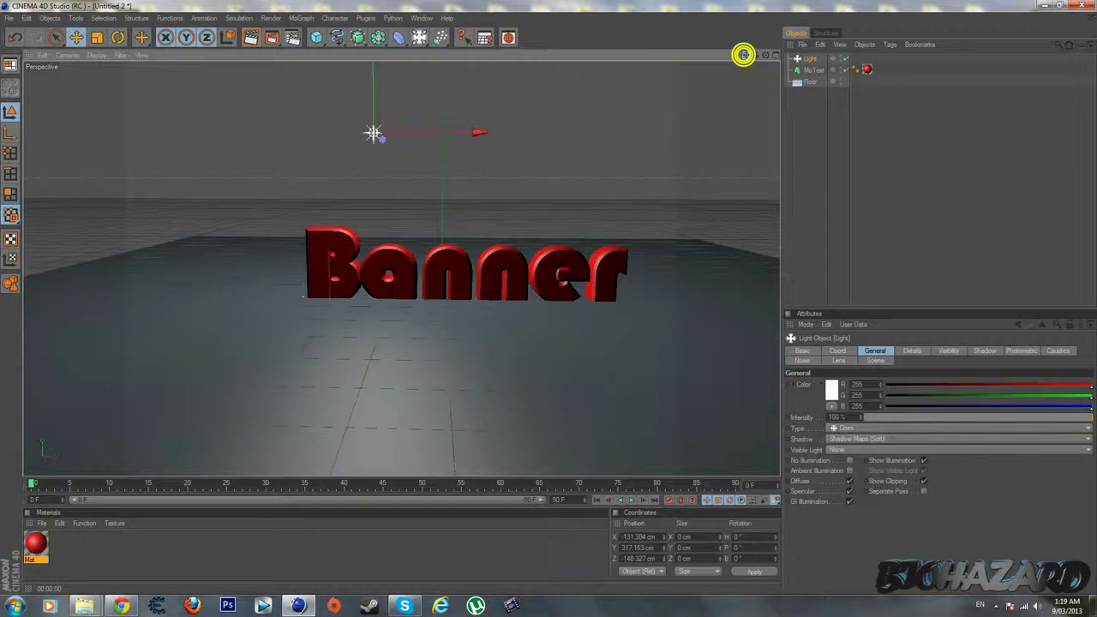
Test-render the scene twice to check the floor shadow, returning to the editor view.
click(246, 38)
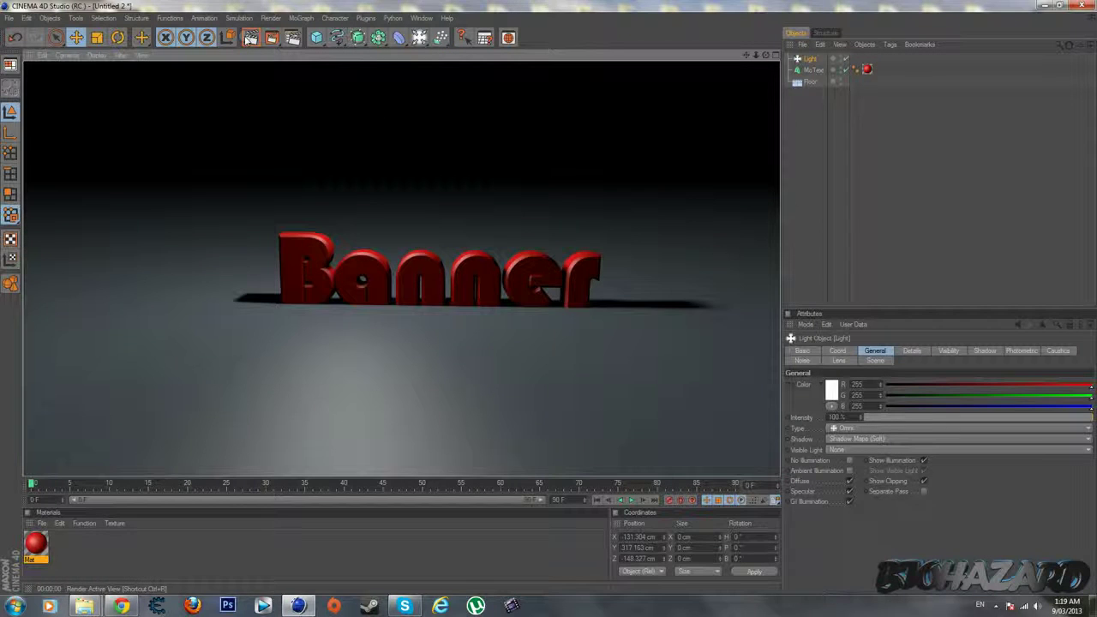
click(478, 176)
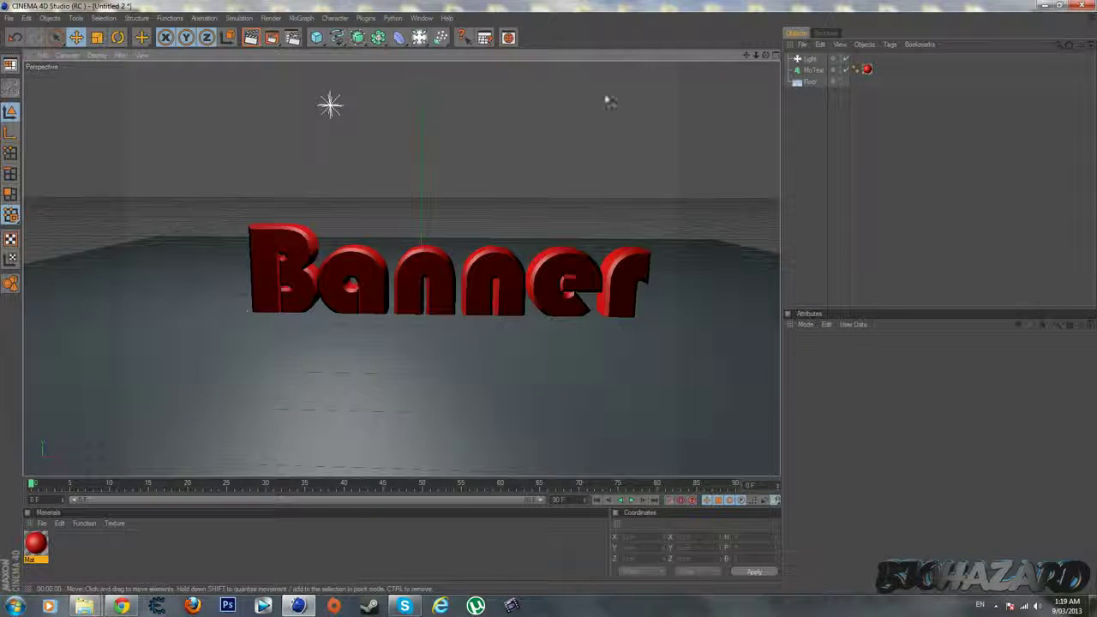
click(251, 38)
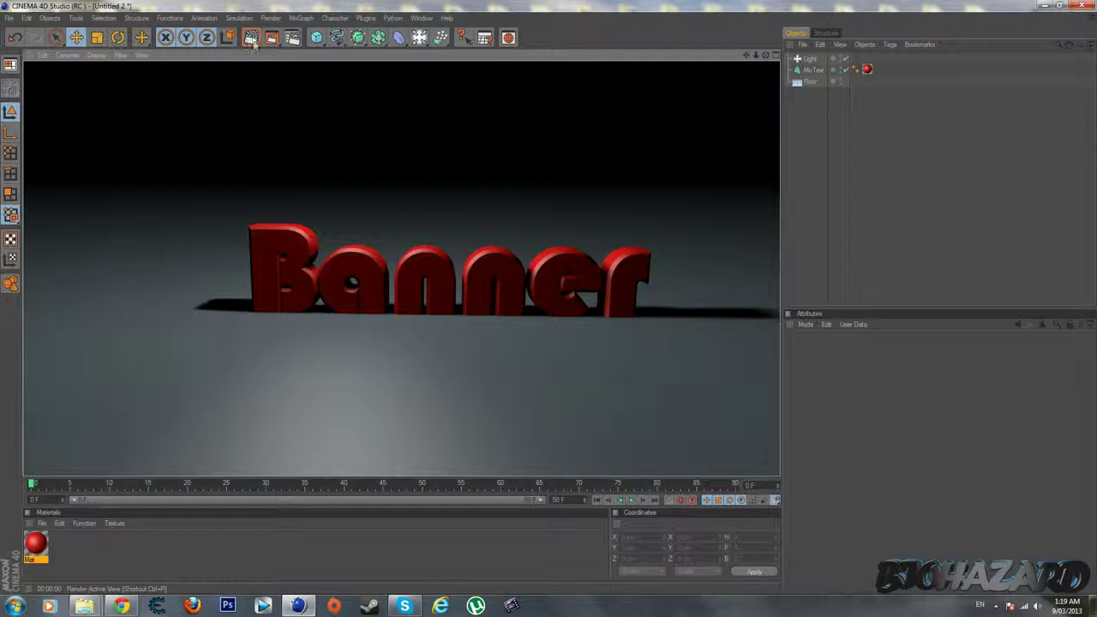
click(490, 185)
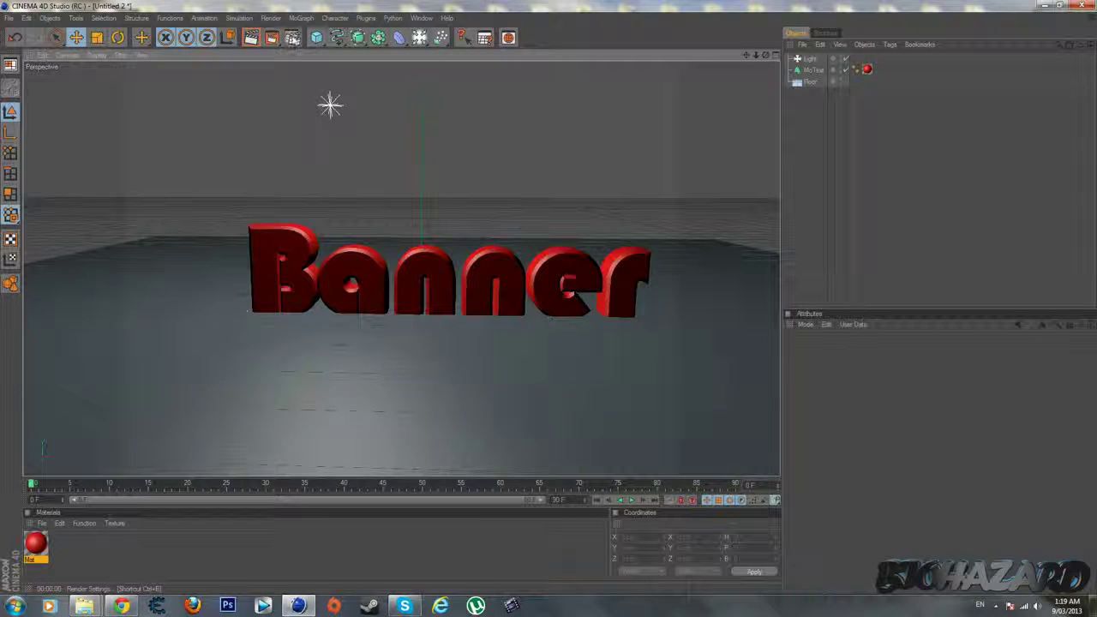
Set the render output resolution to 2120 × 1152 pixels.
click(292, 38)
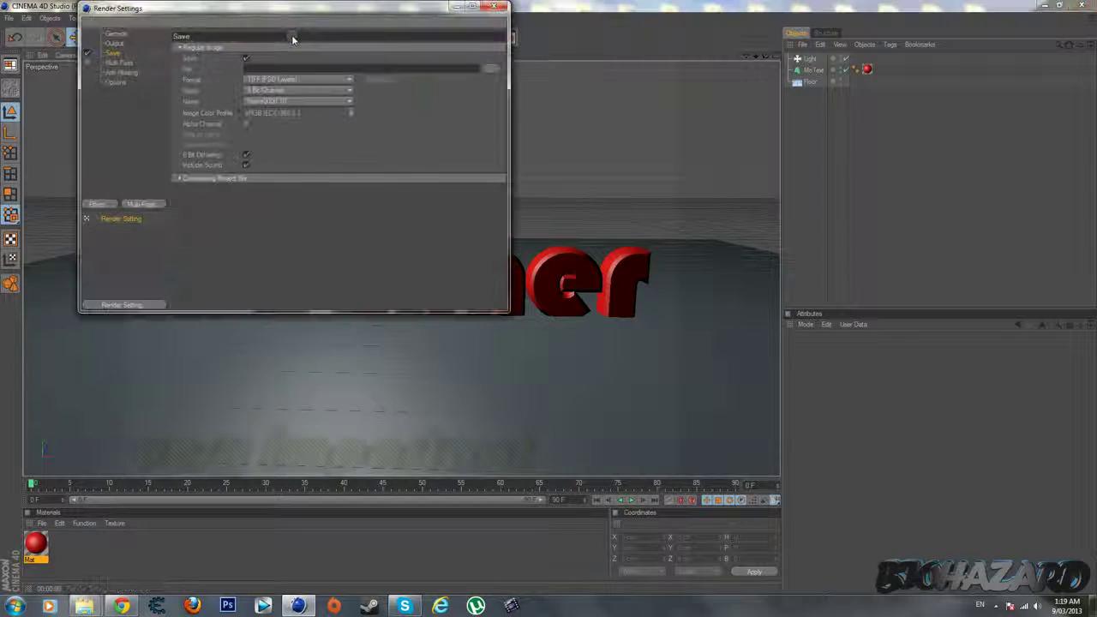
click(115, 34)
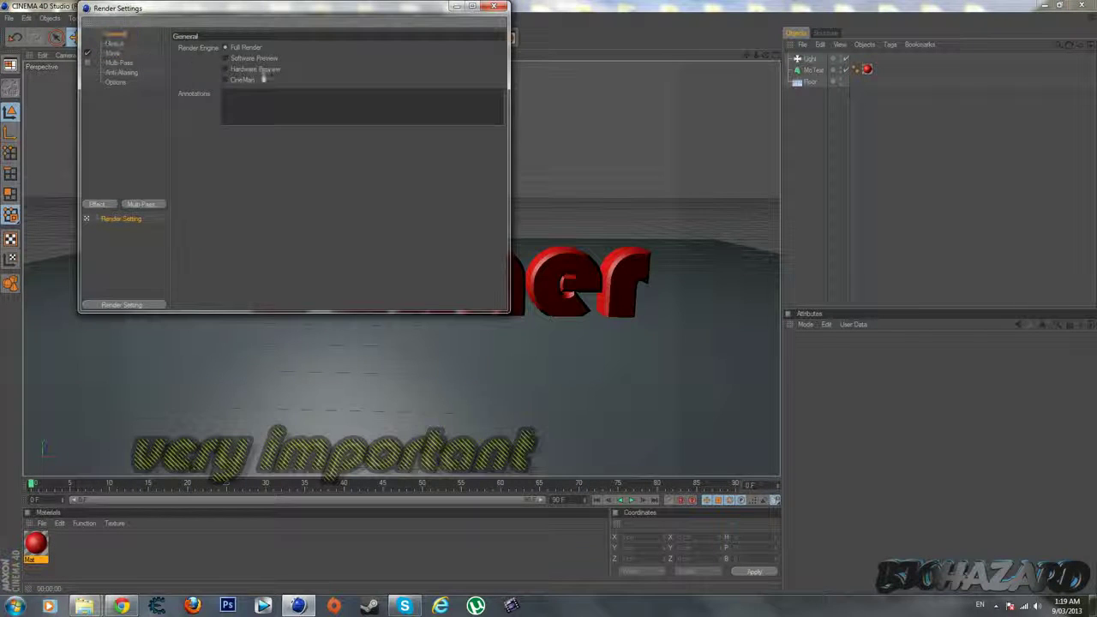
click(110, 43)
click(253, 59)
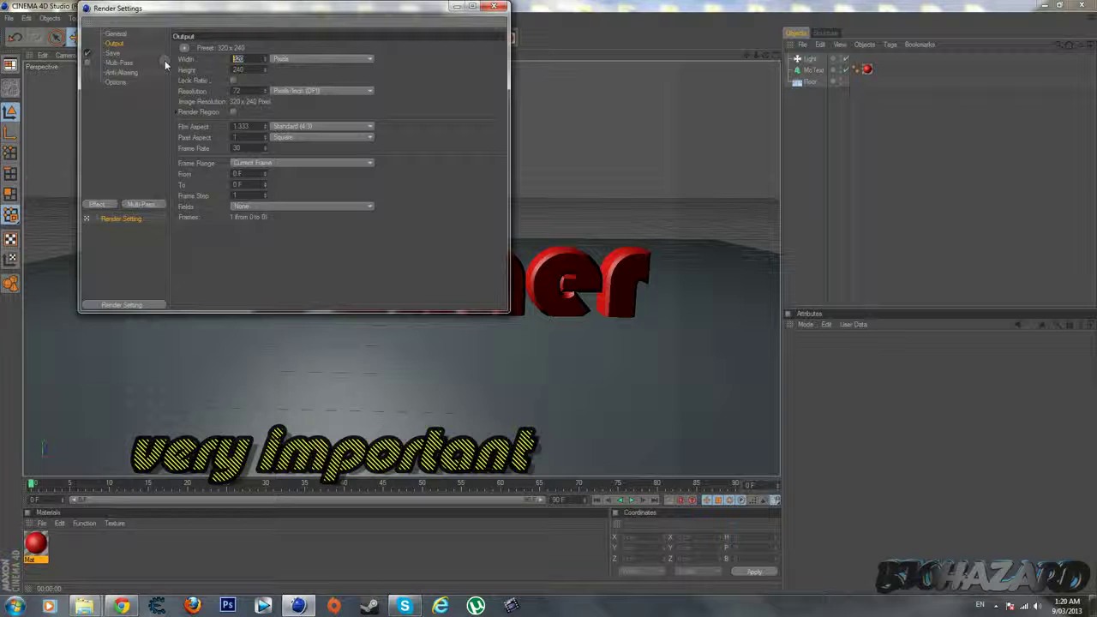
text(4120)
click(251, 69)
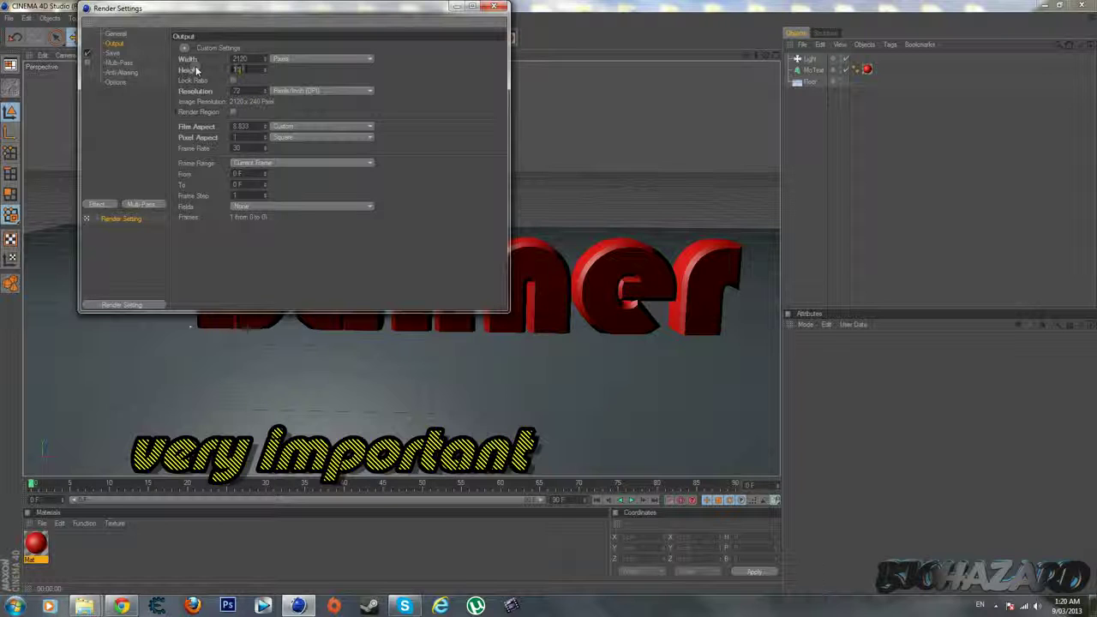
click(300, 71)
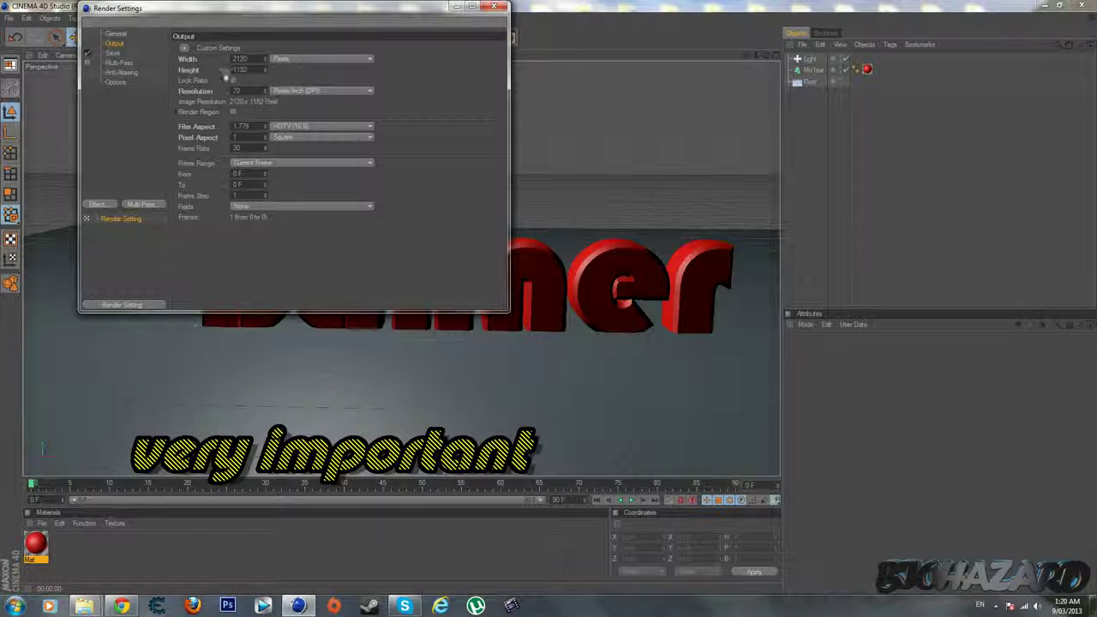
Choose JPEG as the save format and bring up the save-location dialog.
click(120, 55)
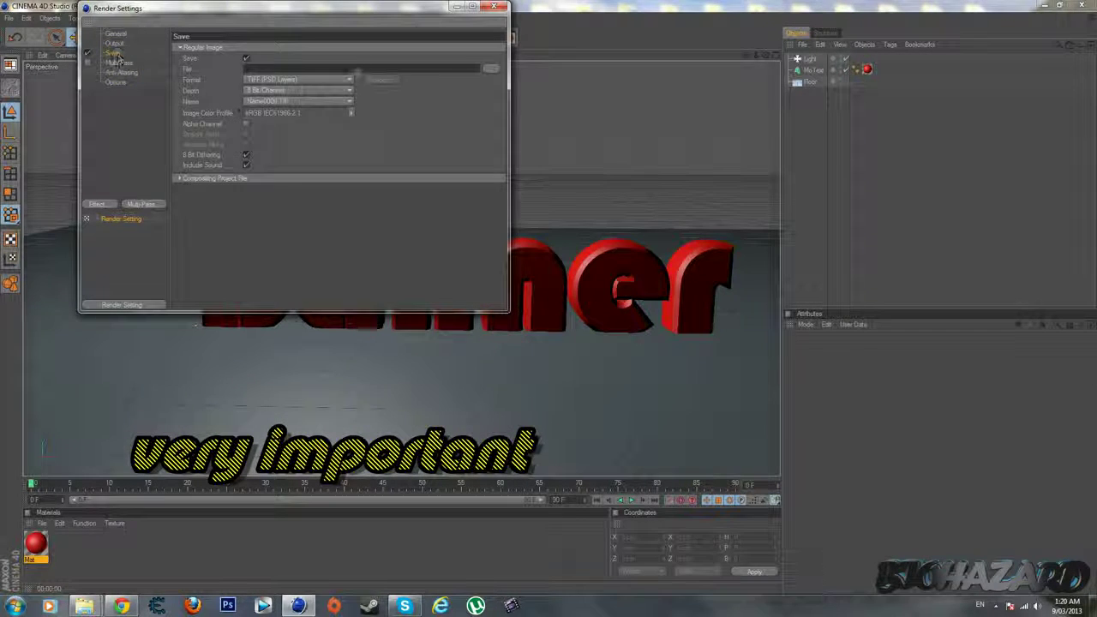
click(312, 79)
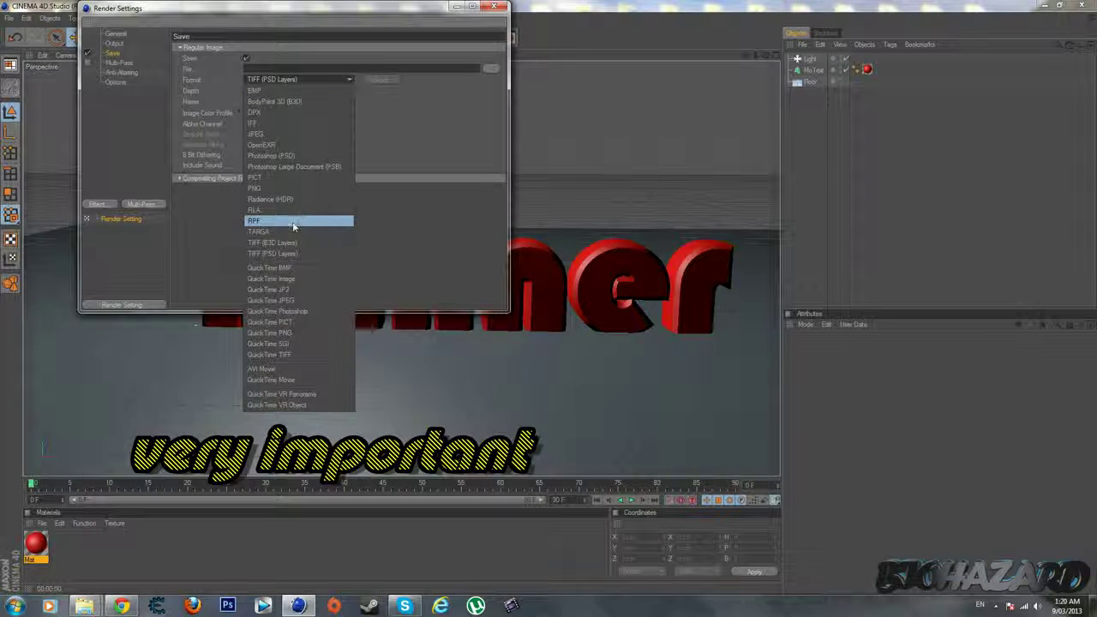
click(278, 135)
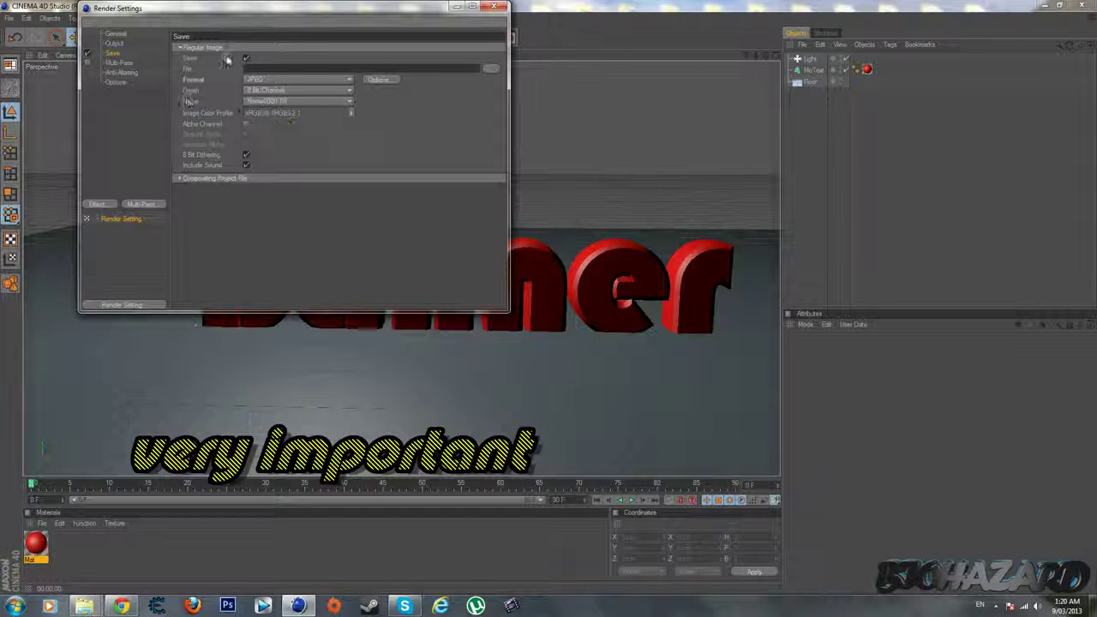
click(488, 68)
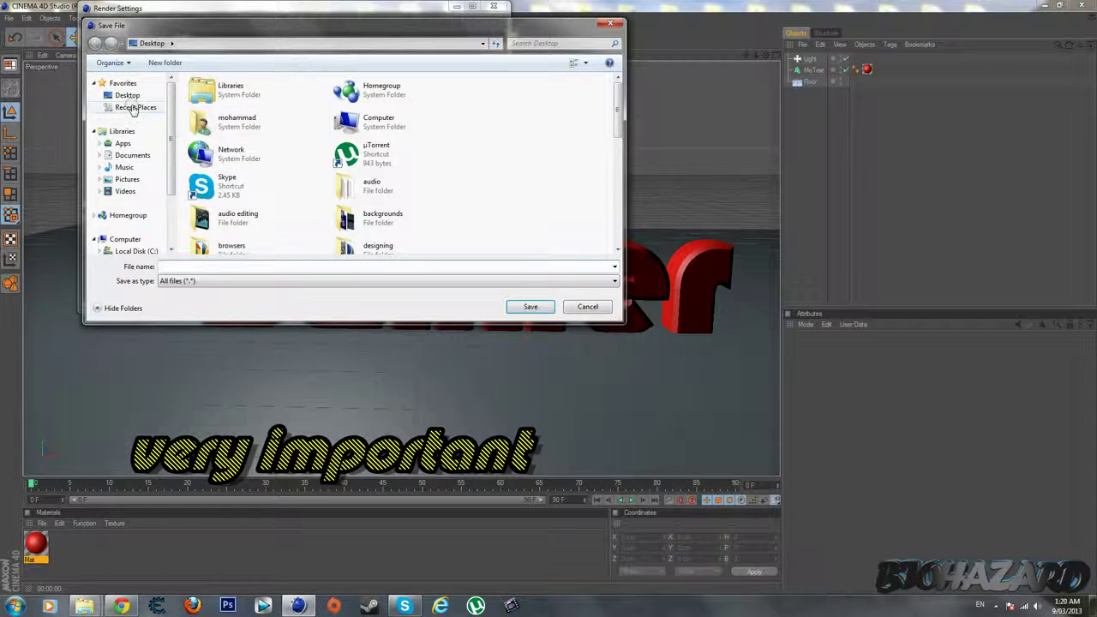
Set the render save file to 'banner 2' in the Desktop folder.
click(128, 95)
click(220, 266)
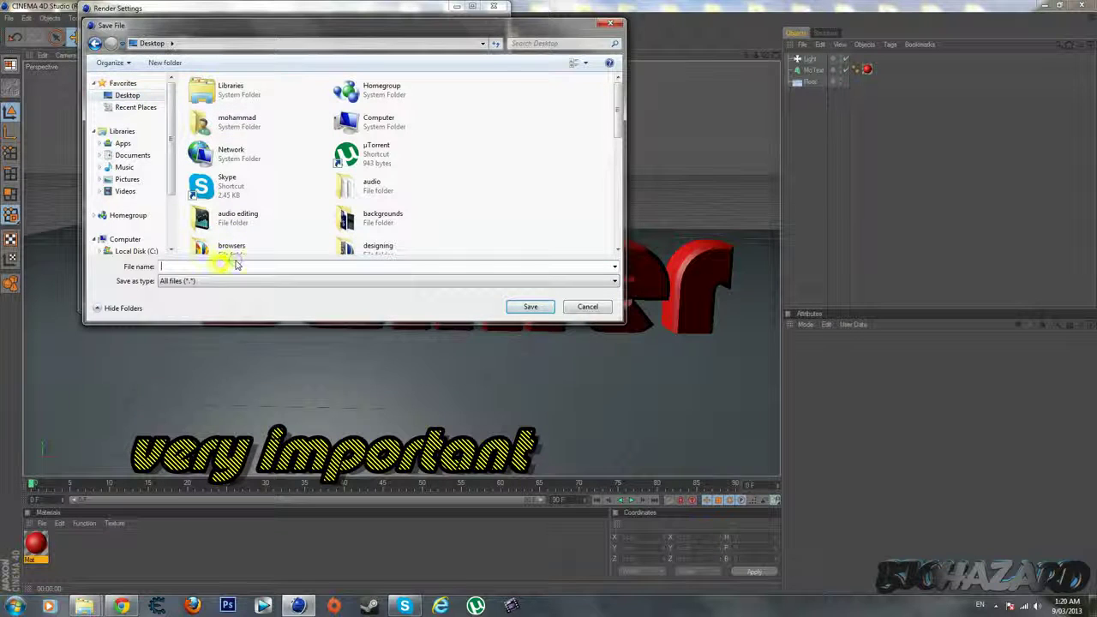
text(banner)
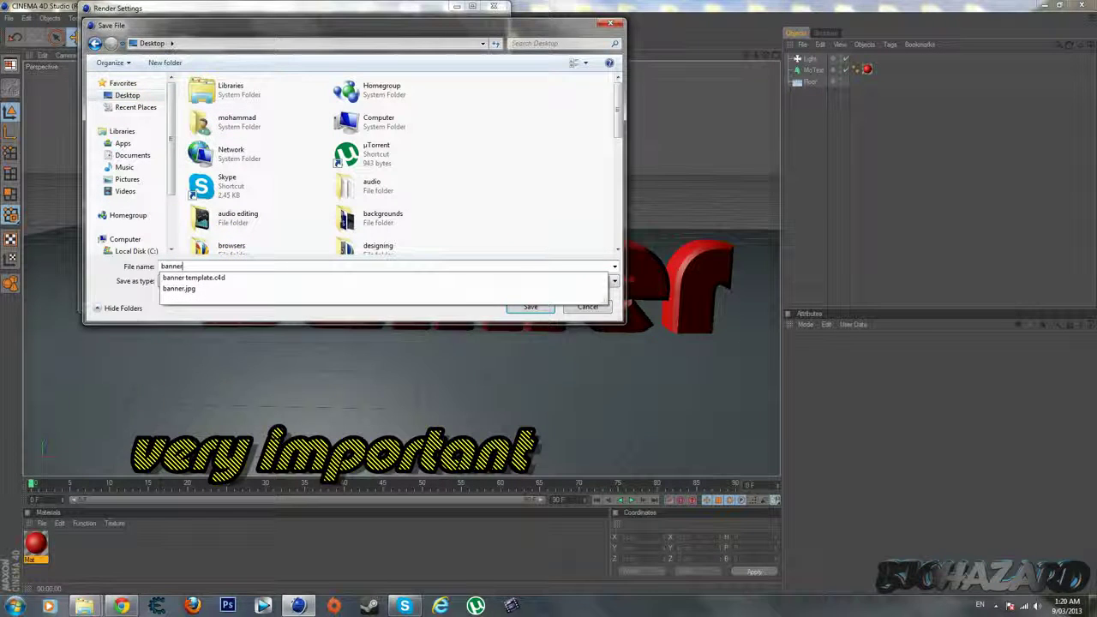
text( 2)
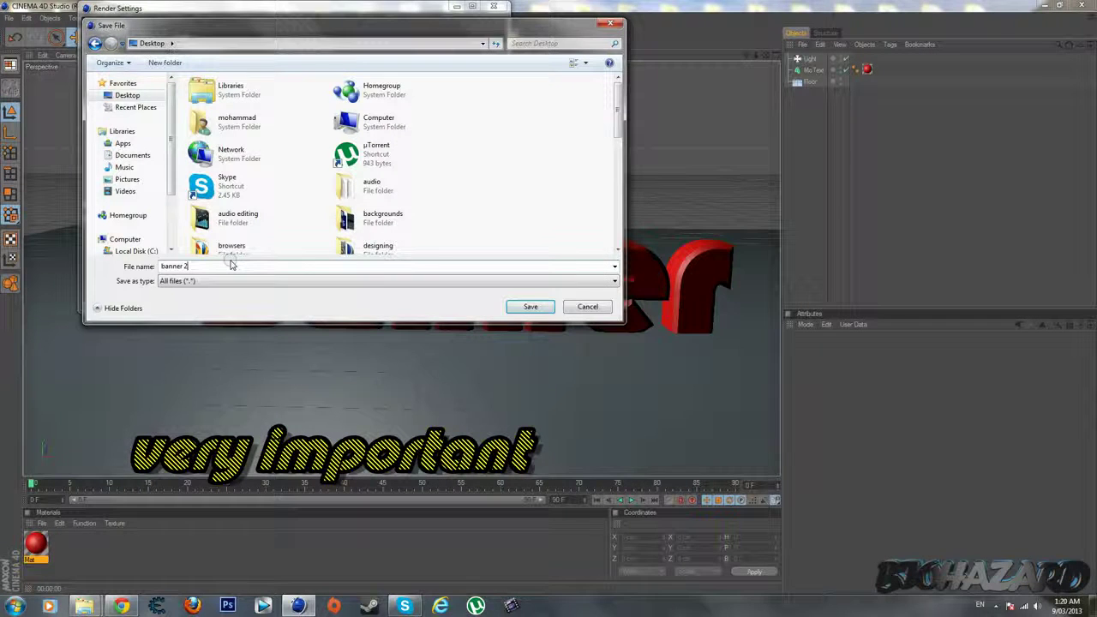
click(530, 308)
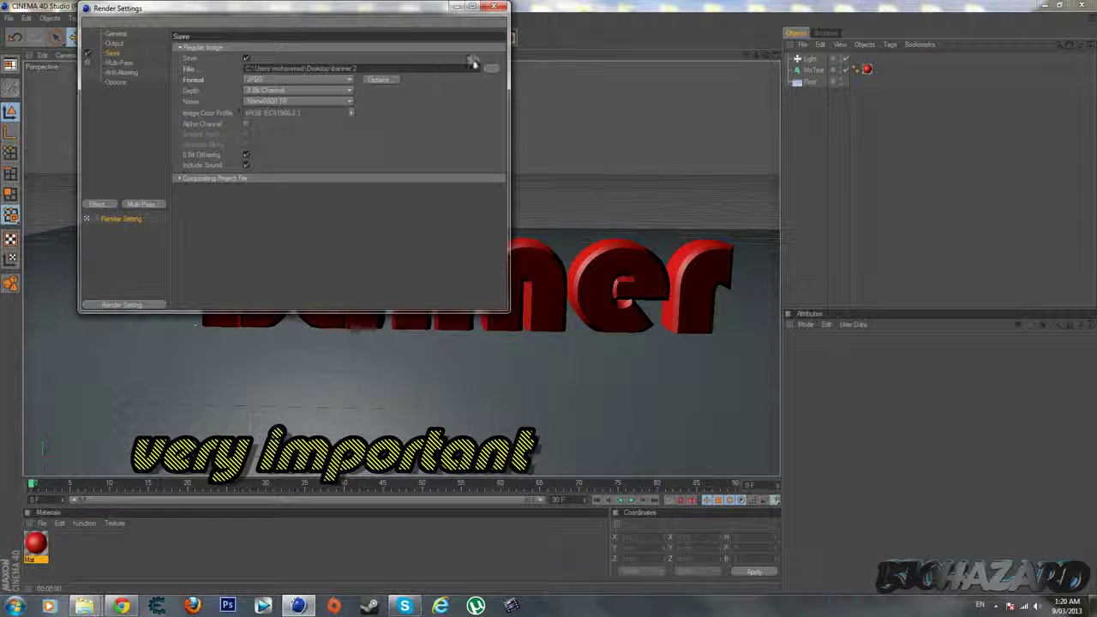
Review the Output, General and Save pages for resolution, path and JPEG format, then close Render Settings.
click(115, 43)
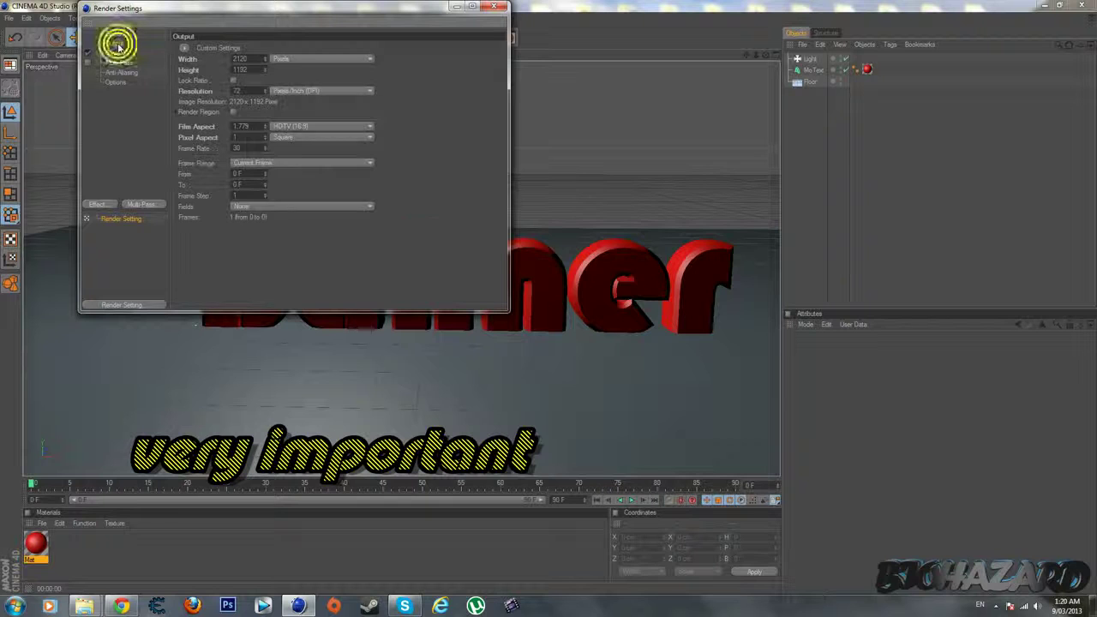
click(120, 33)
click(115, 43)
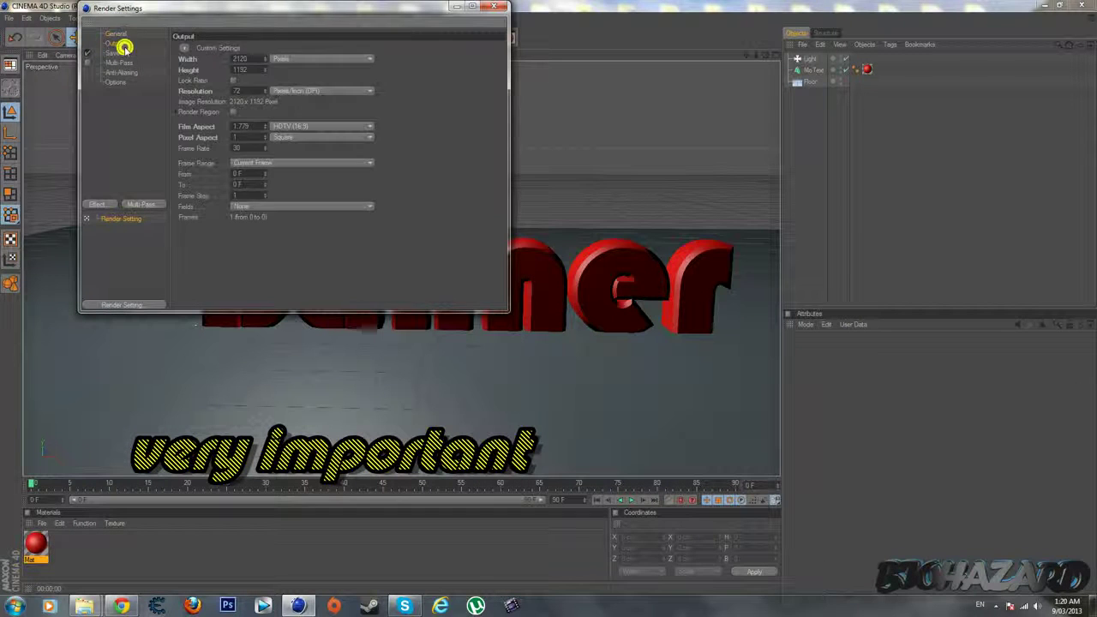
click(112, 53)
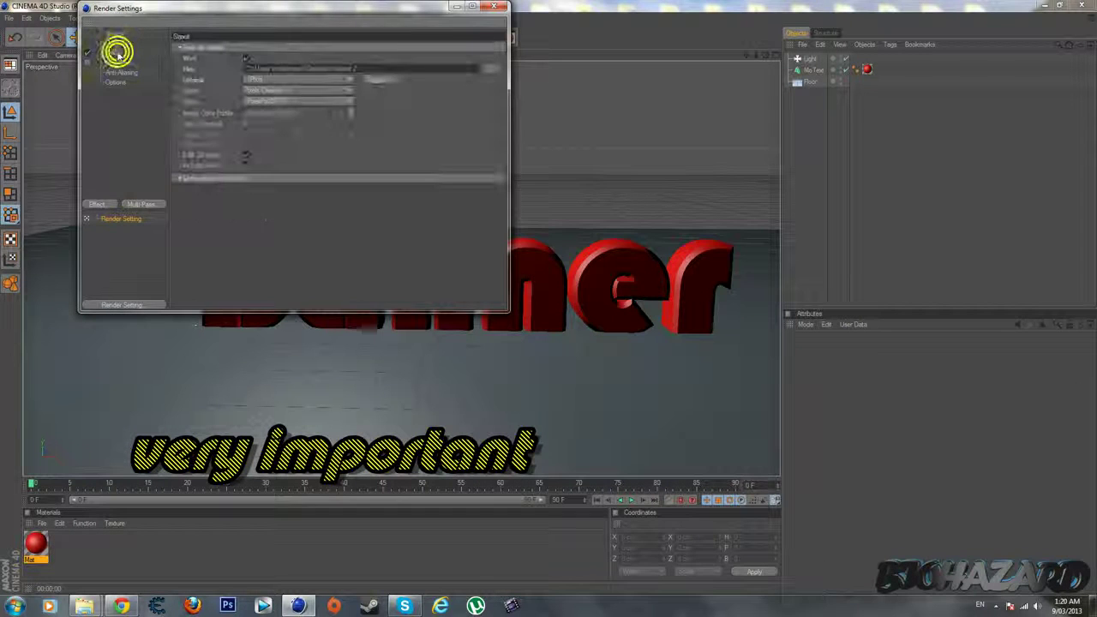
click(503, 7)
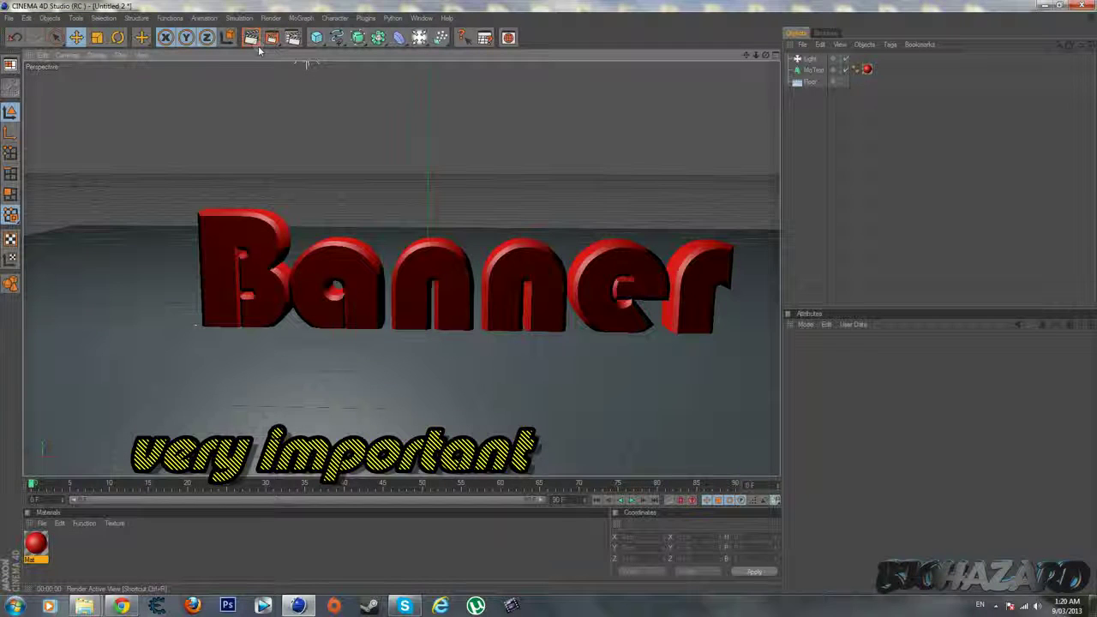
Render the red Banner scene to the 'banner 2' JPEG and open it from the Desktop in Windows Photo Viewer.
click(251, 38)
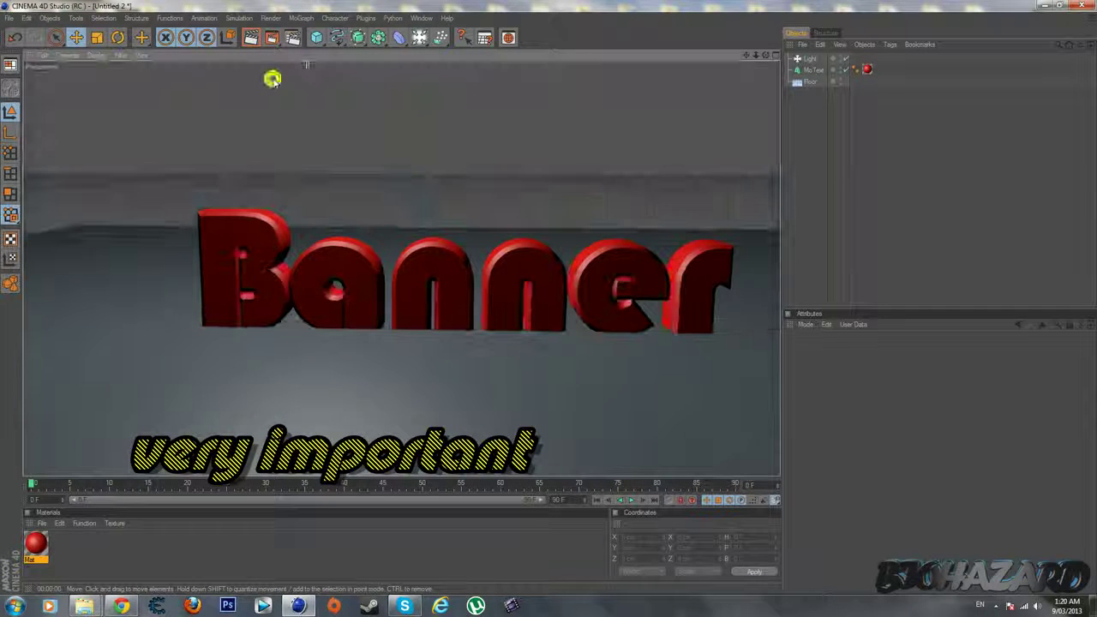
click(271, 38)
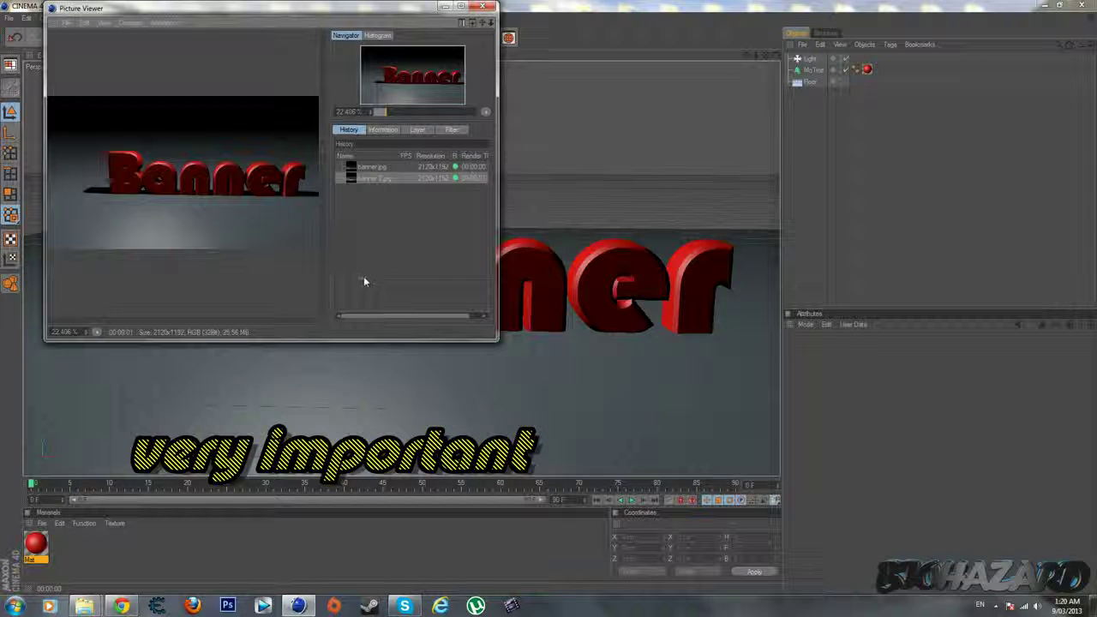
click(484, 10)
click(1044, 7)
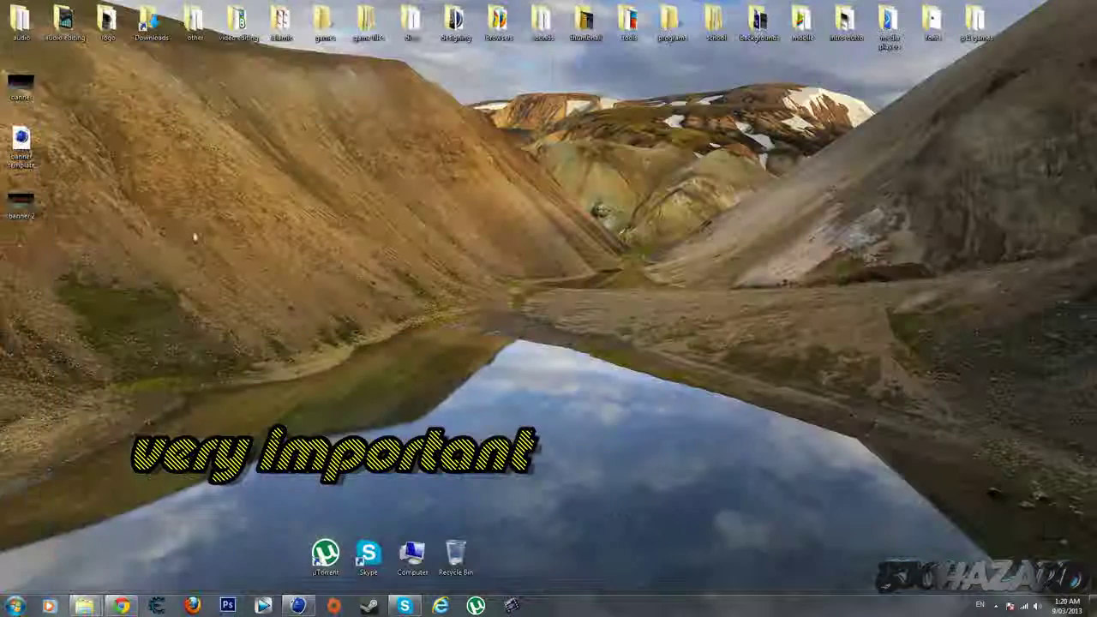
double_click(21, 198)
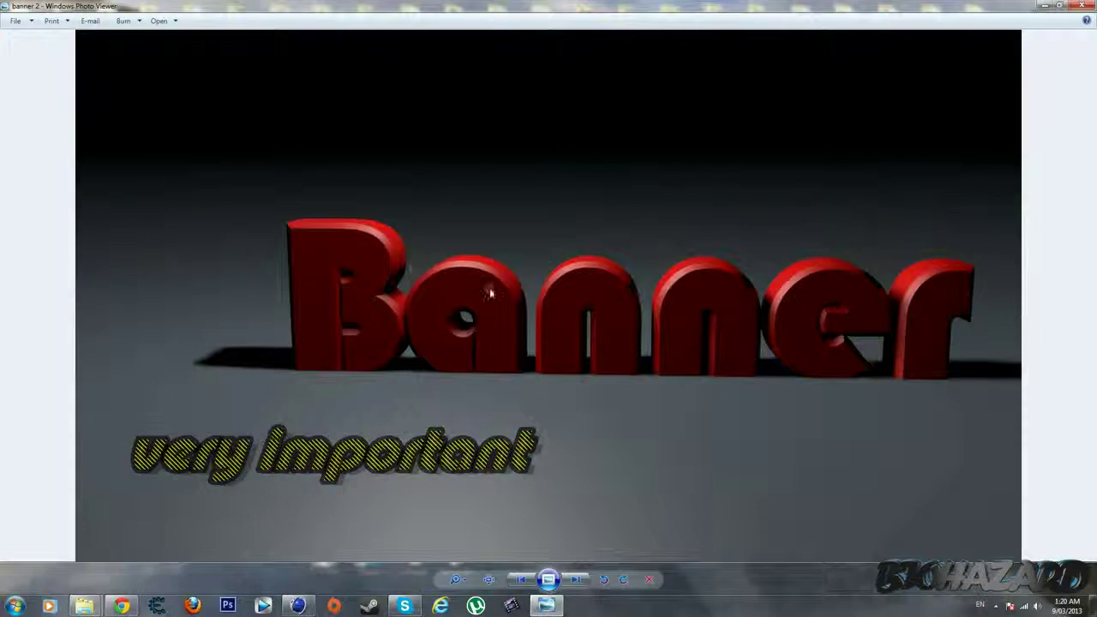